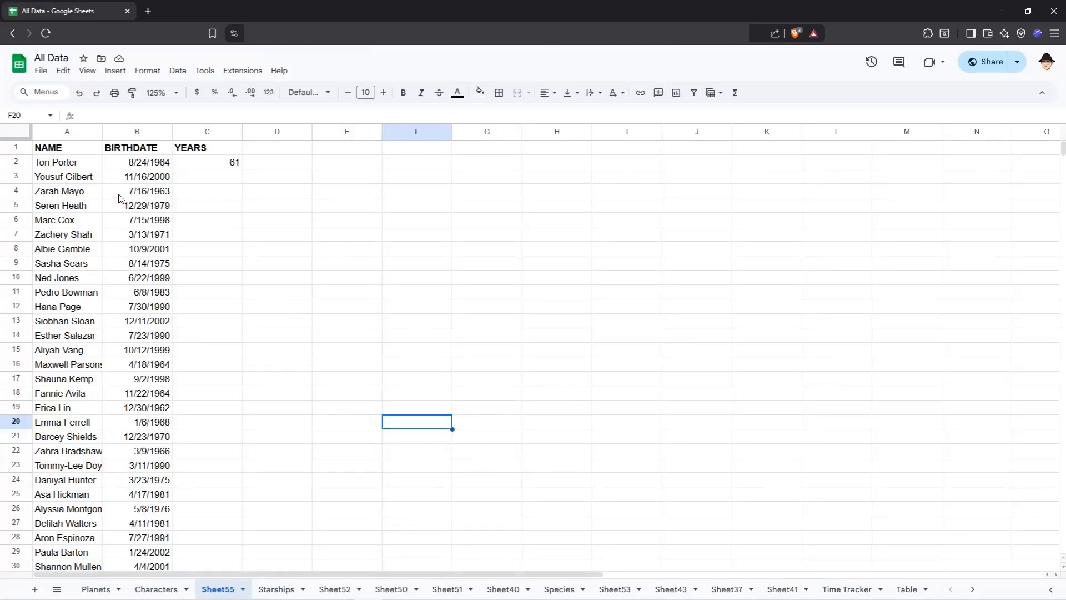
Examine how far the name list in column A extends, and return to the first birthdate
click(69, 167)
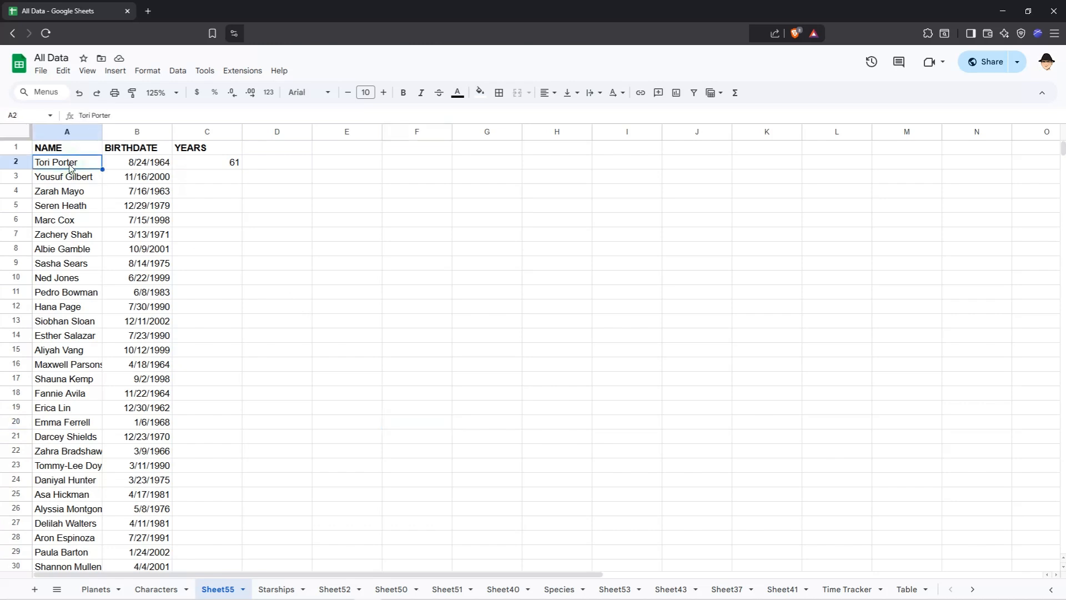
key(ctrl+Down)
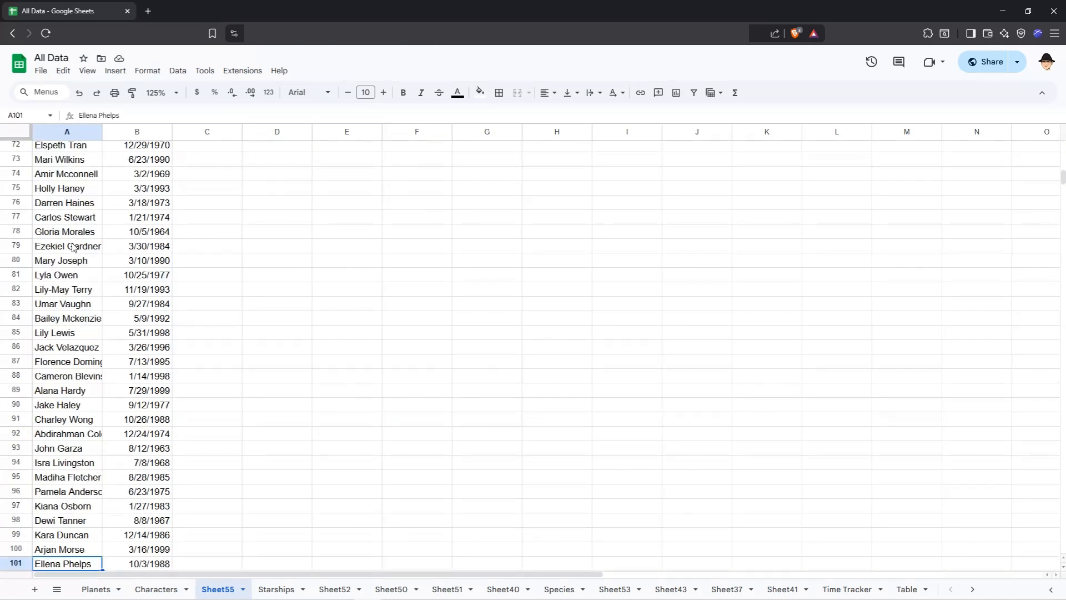
key(ctrl+Up)
key(Right)
key(Down)
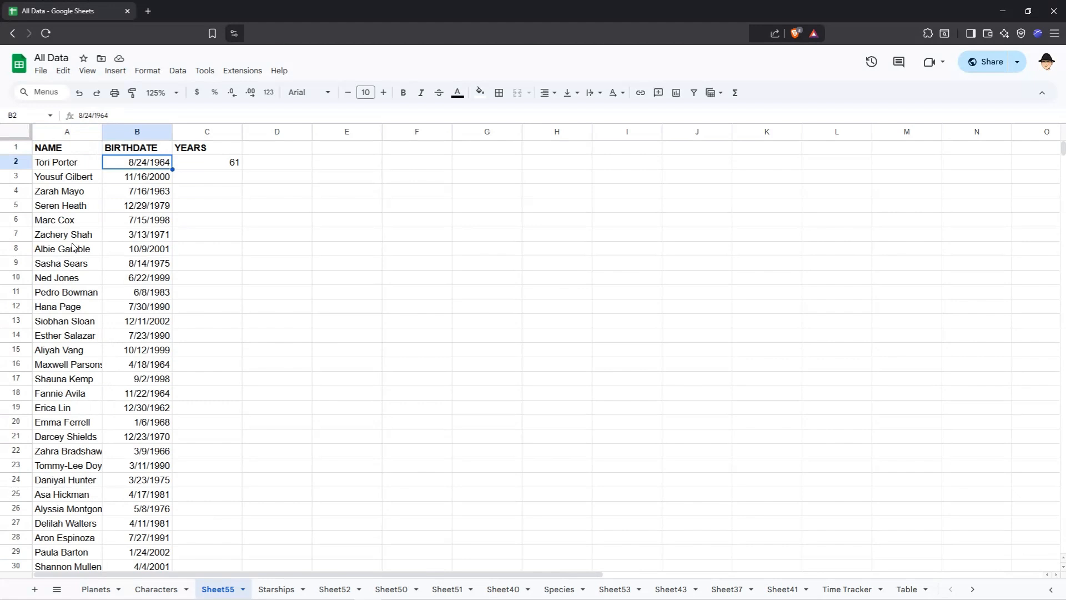
Examine the start date, end date and unit arguments of the DATEDIF formula in C2
double_click(217, 164)
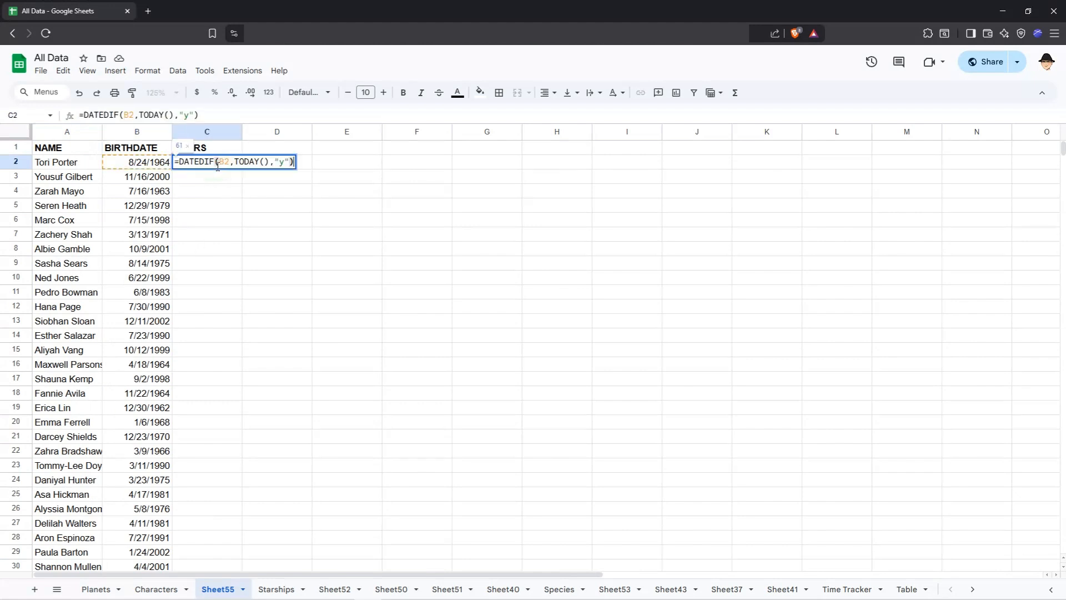
click(222, 163)
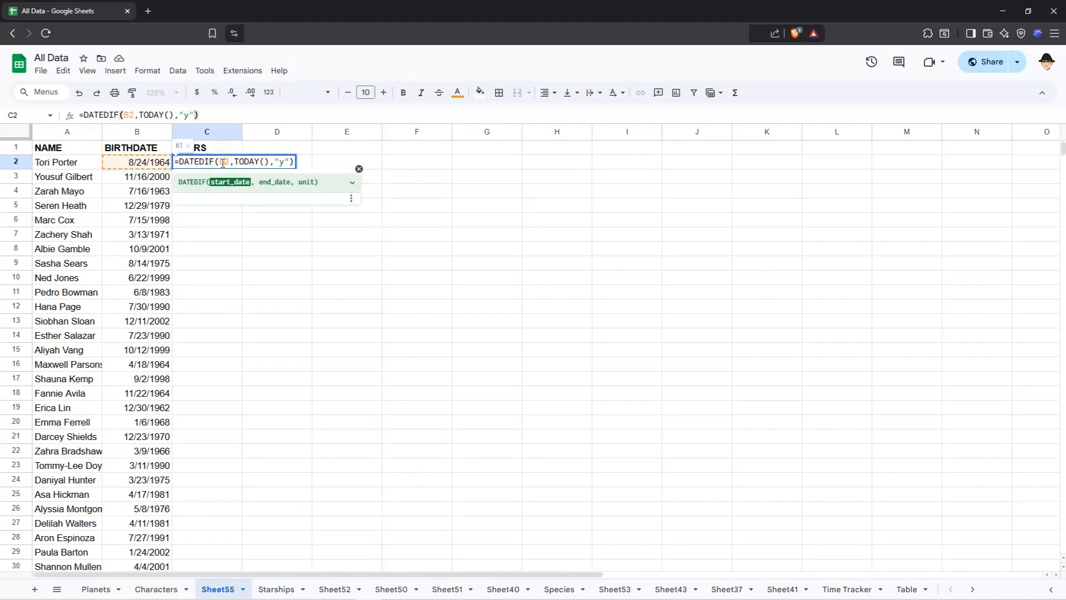
click(244, 162)
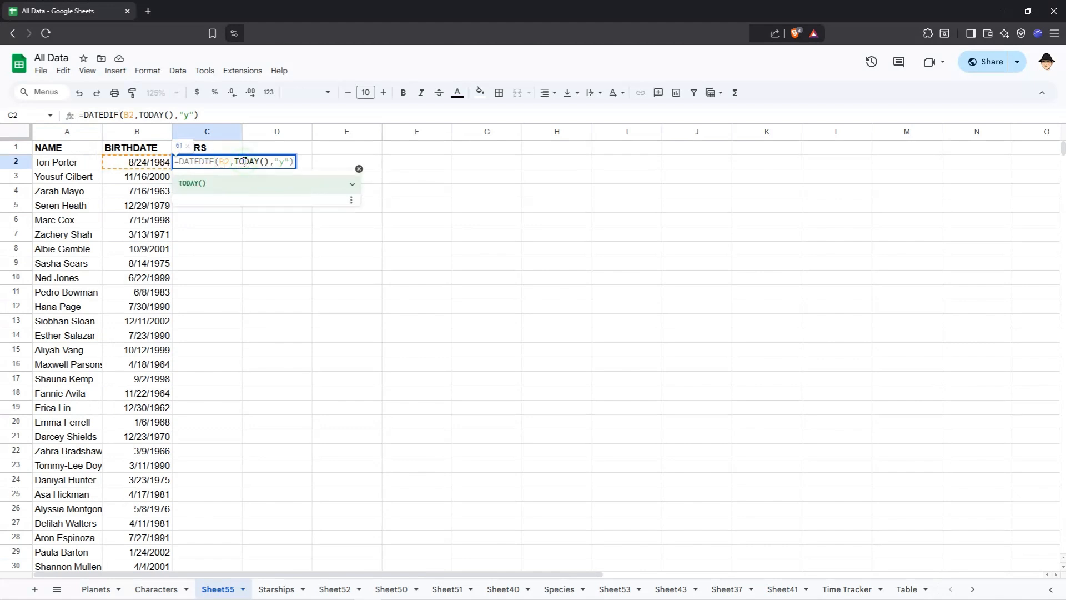
click(282, 161)
key(Escape)
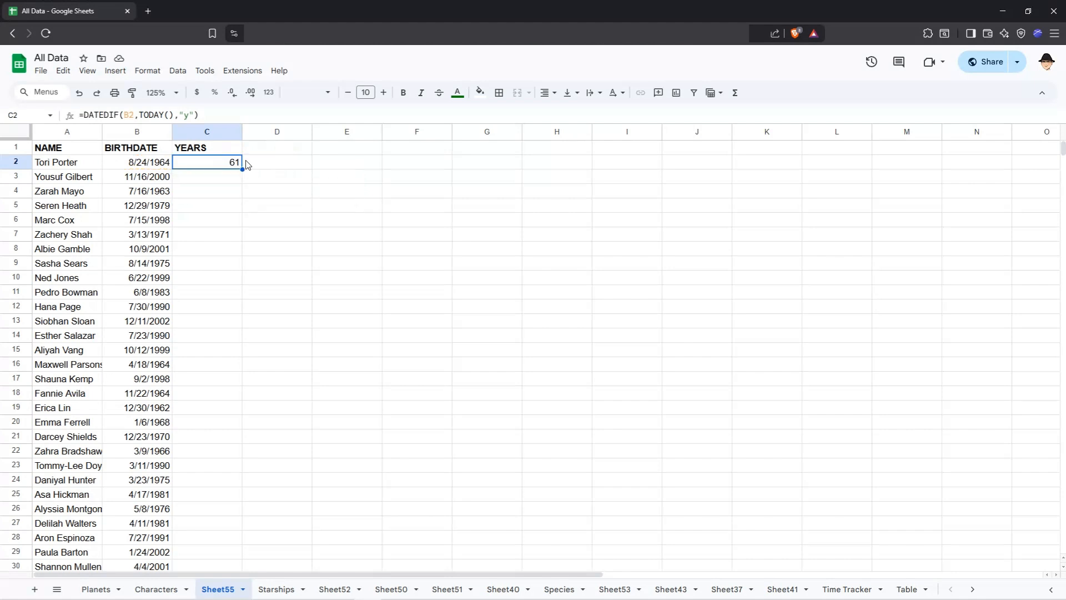
Fill the DATEDIF formula from C2 down the YEARS column alongside all birthdates
click(144, 167)
click(194, 168)
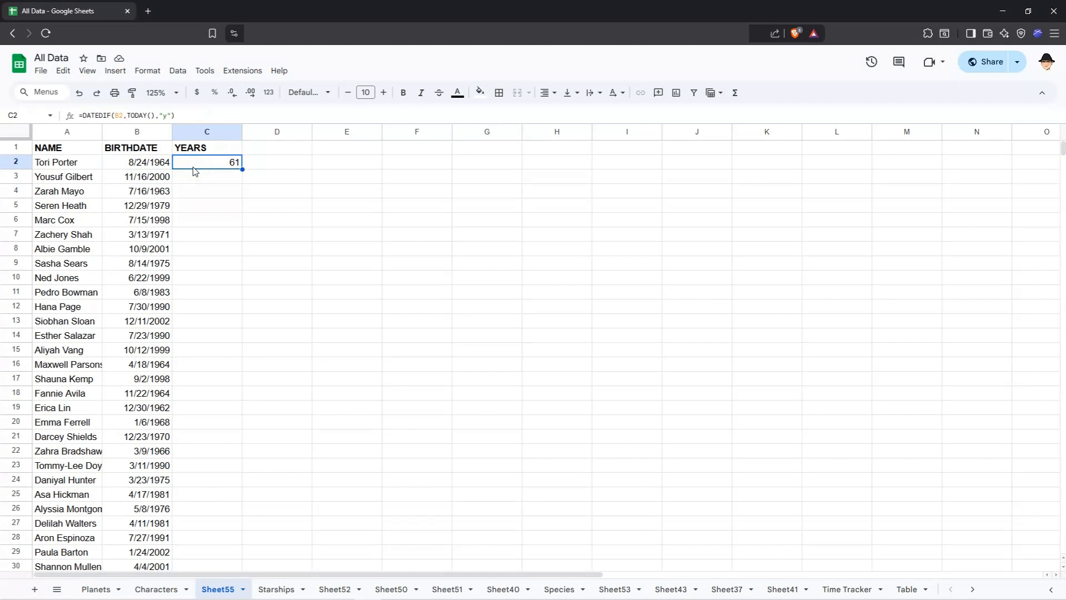
double_click(242, 170)
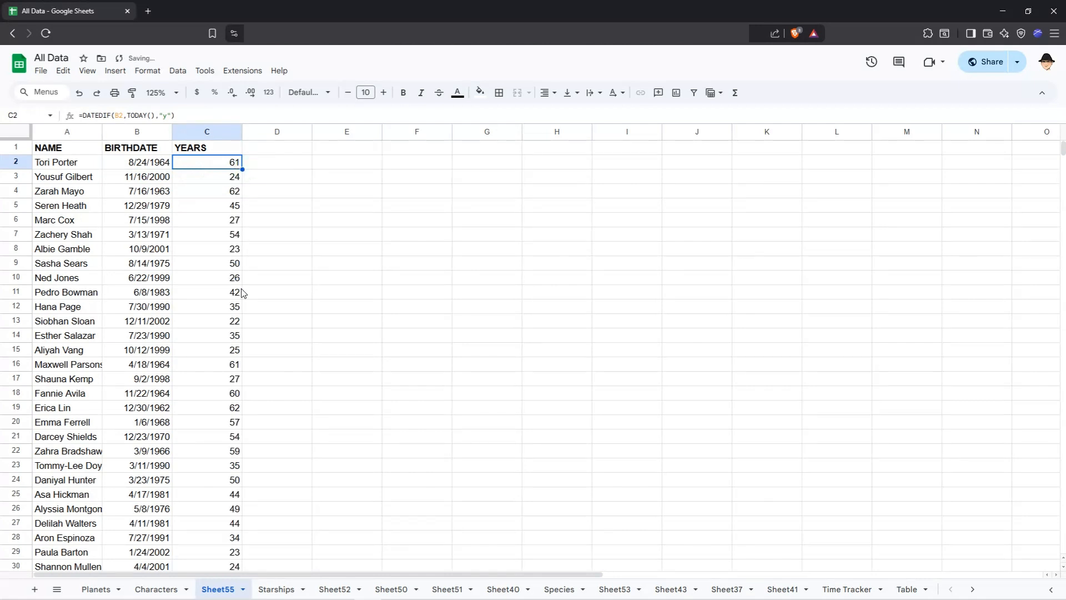
Check the cell references in the formulas copied down the YEARS column, and undo the fill
key(Down)
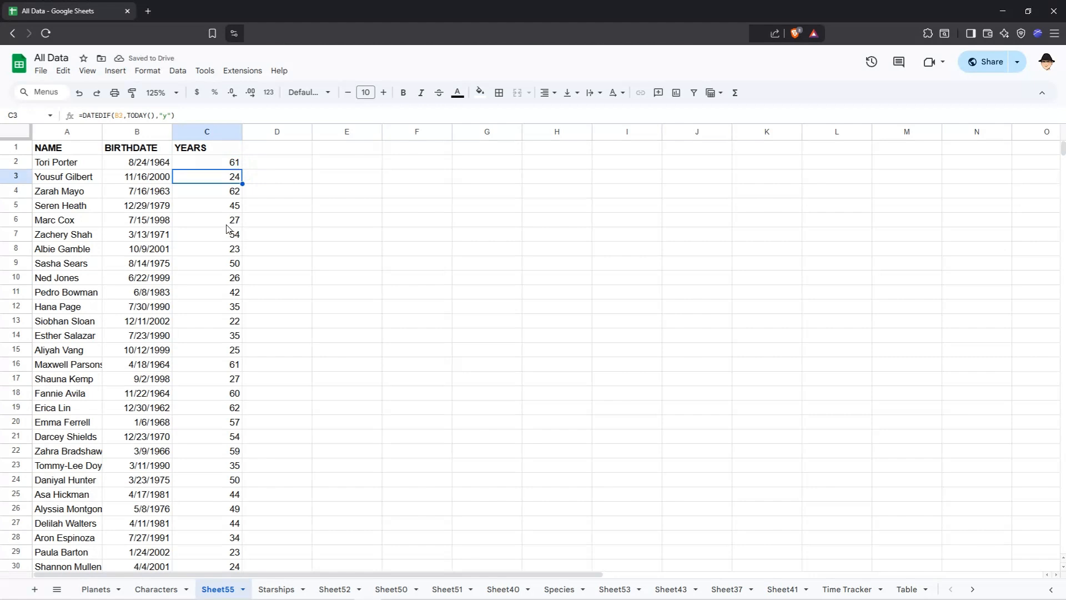
key(Down)
key(Down)
key(Down)
key(Down)
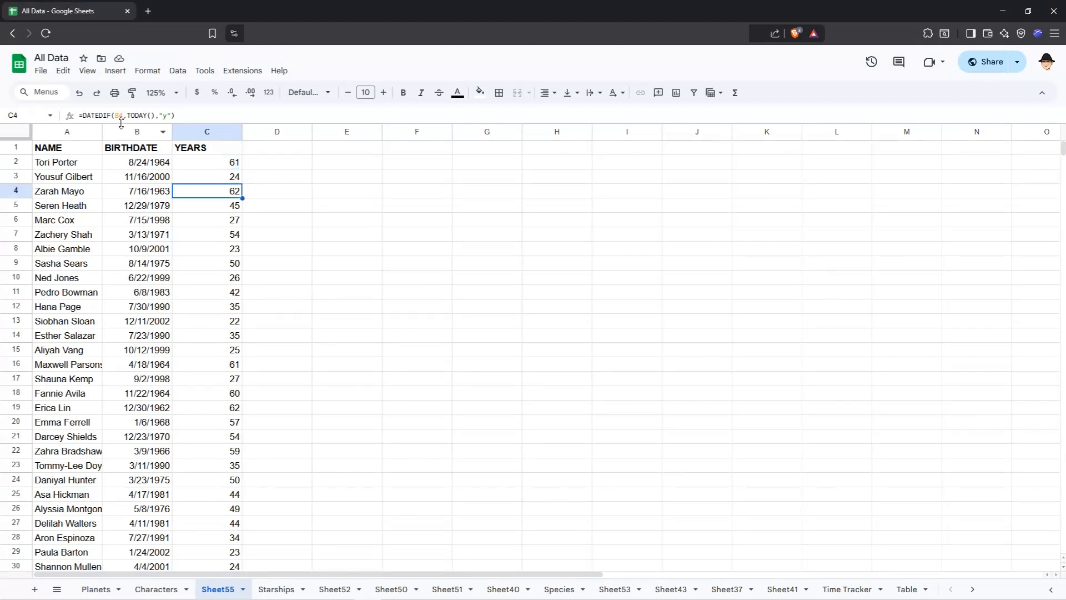
key(Down)
key(Down)
key(Down)
key(Down)
key(Down)
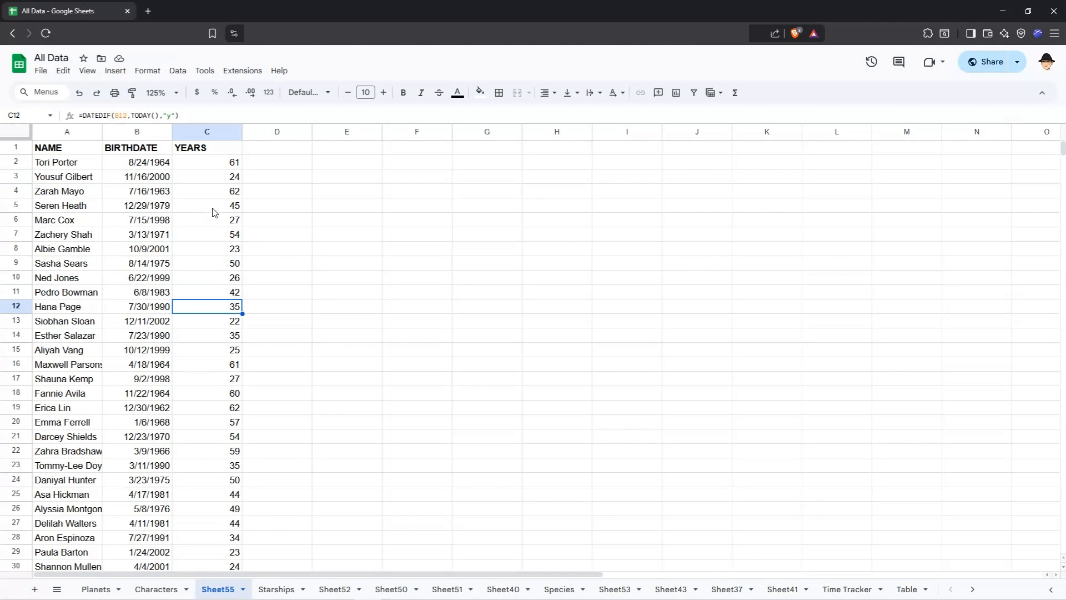
key(ctrl+z)
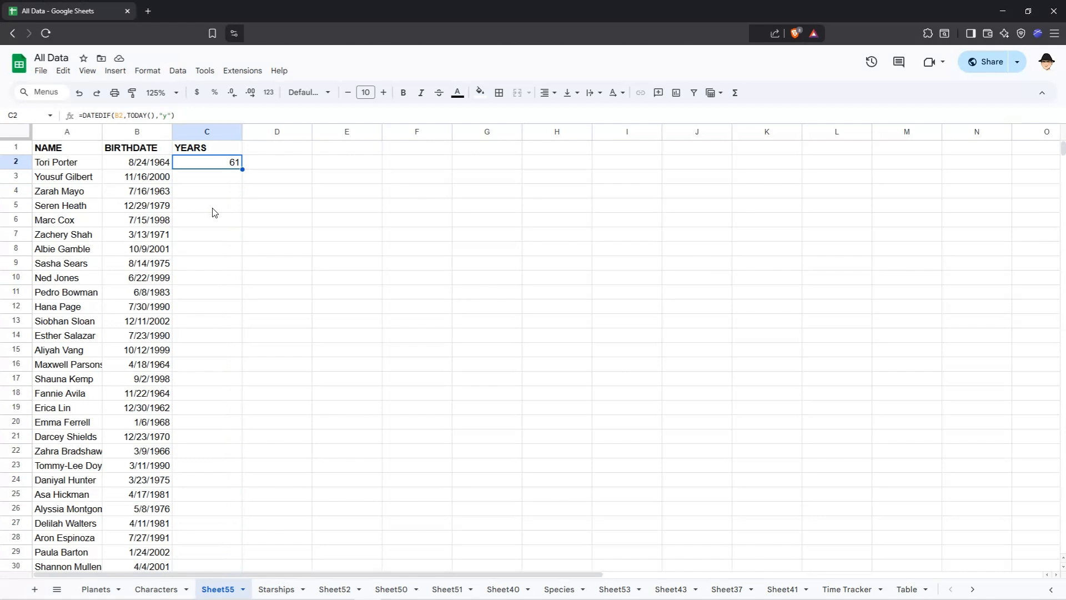
Change the formula in C2 to =MAP(B2:B,LAMBDA(birthdate,DATEDIF(birthdate,TODAY(),"y")))
key(F2)
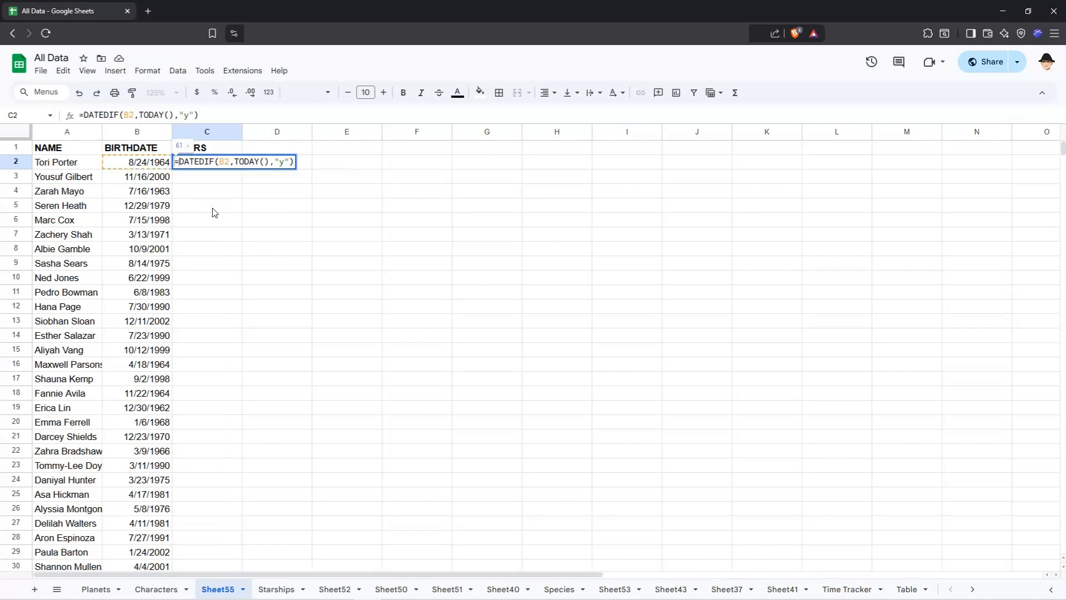
text(MAP()
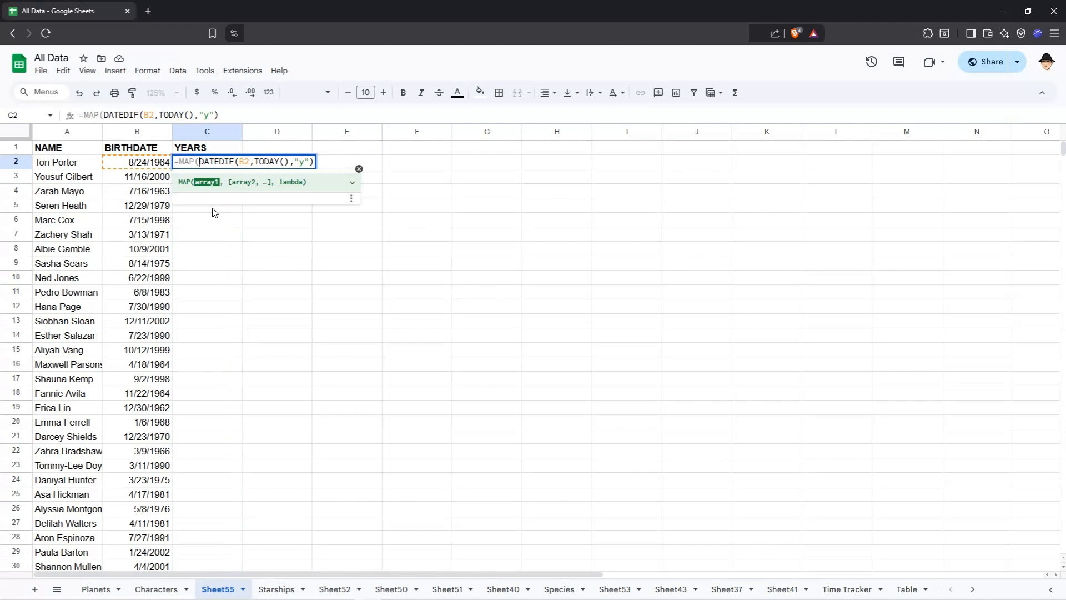
text(B2:B,)
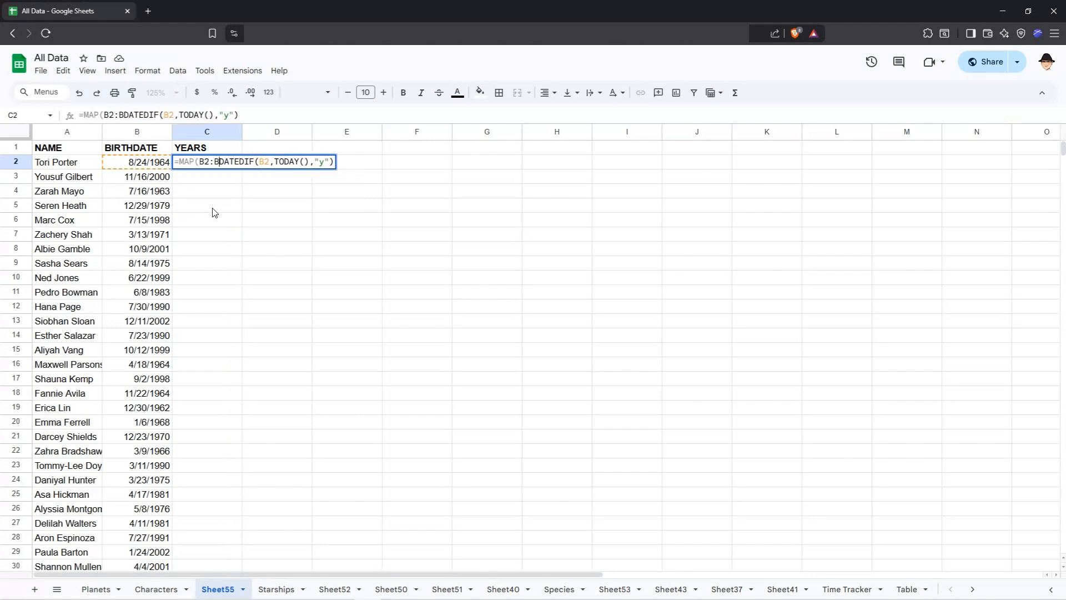
text(LAMBDA()
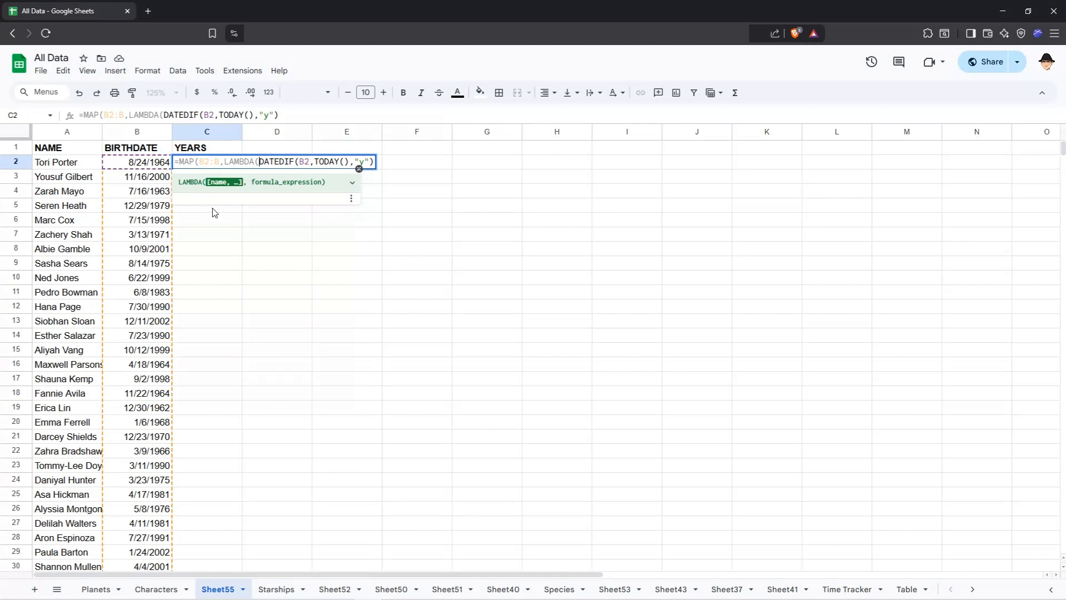
text(birthdate,)
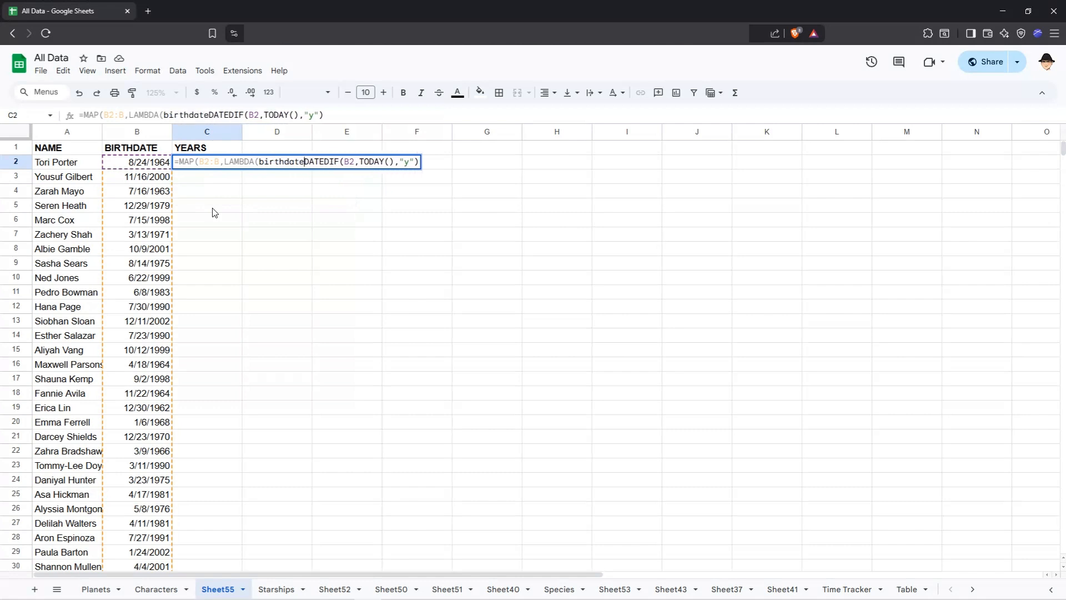
double_click(349, 161)
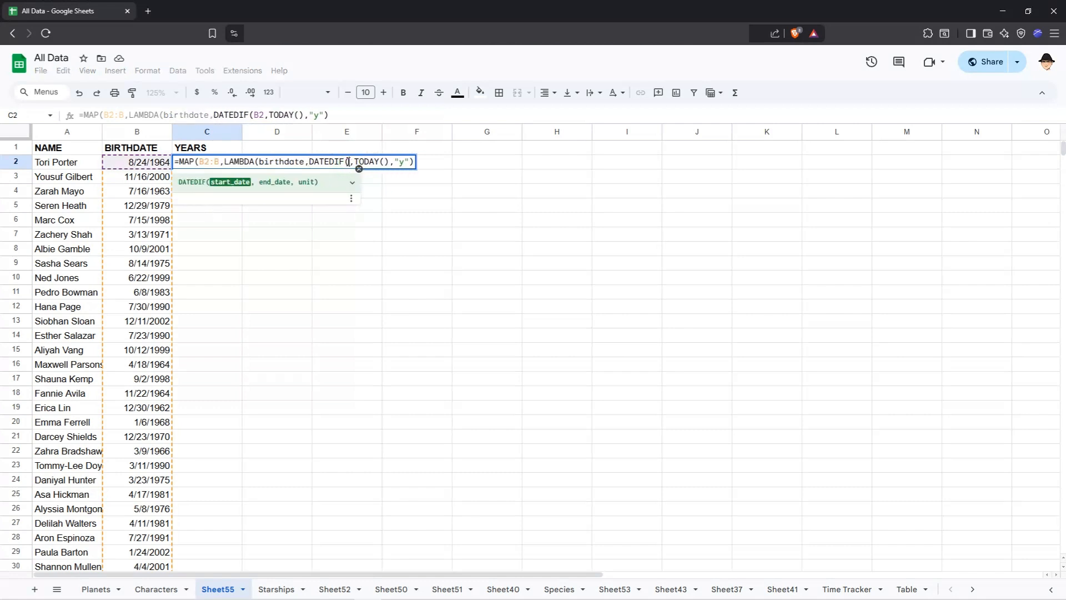
text(birthdate)
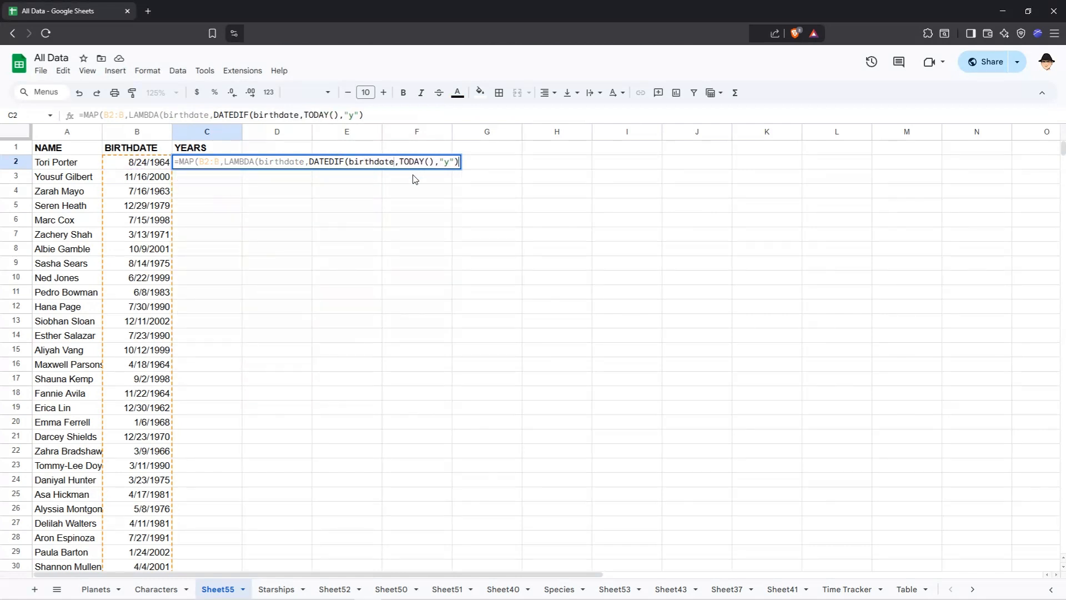
key(Return)
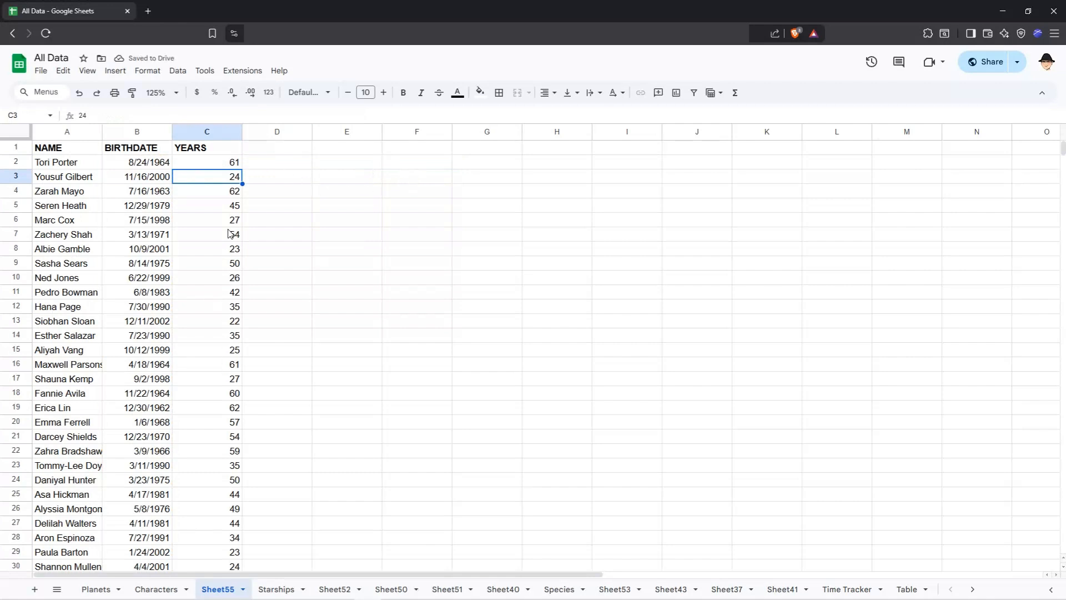
Examine the B2:B array, the birthdate name and the DATEDIF expression within the MAP formula in C2
double_click(231, 165)
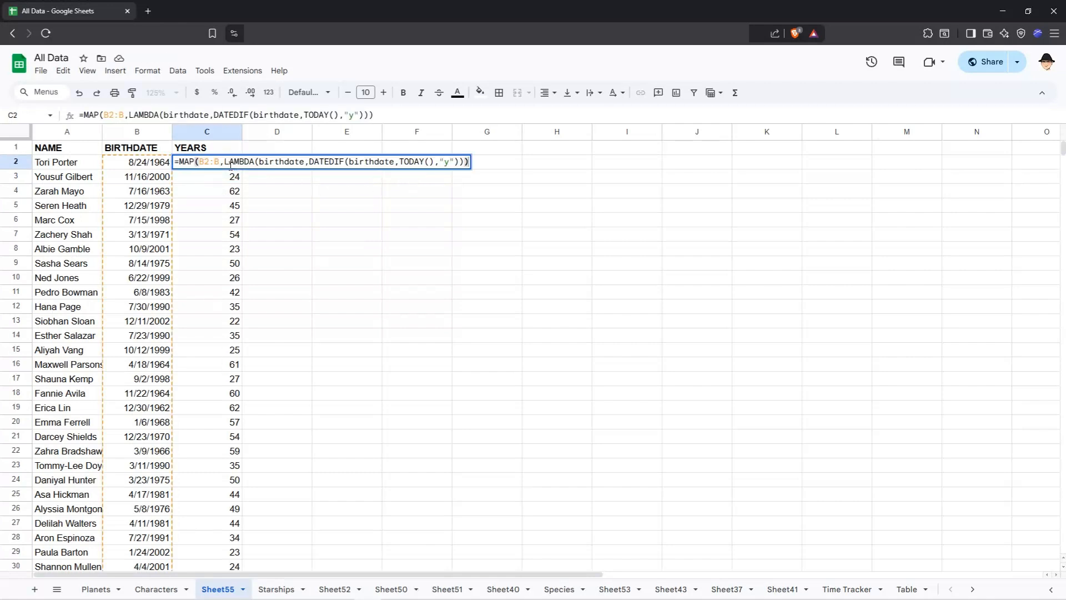
click(219, 163)
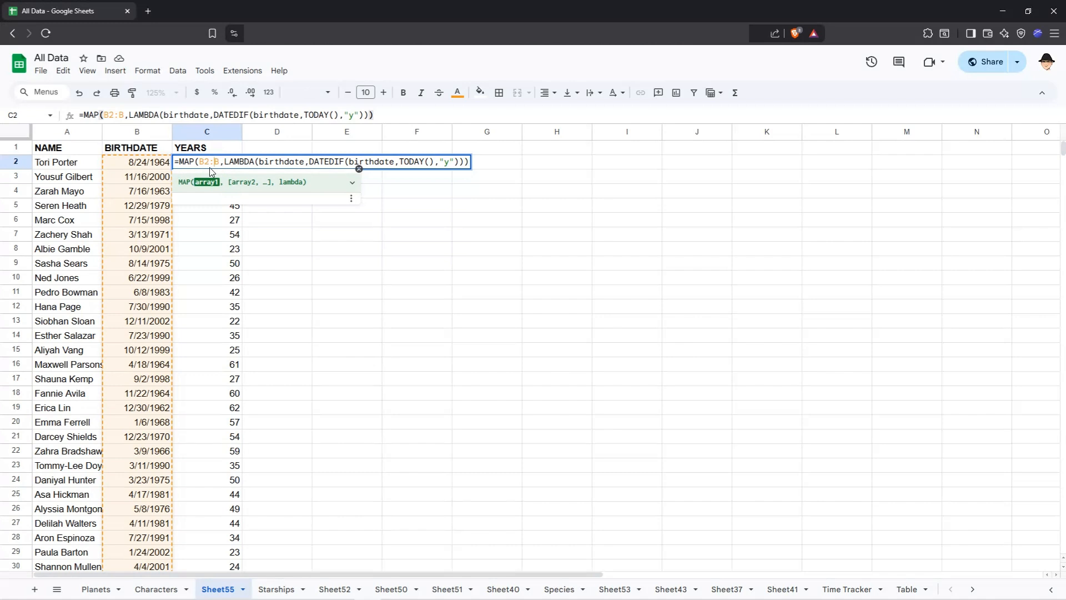
click(274, 161)
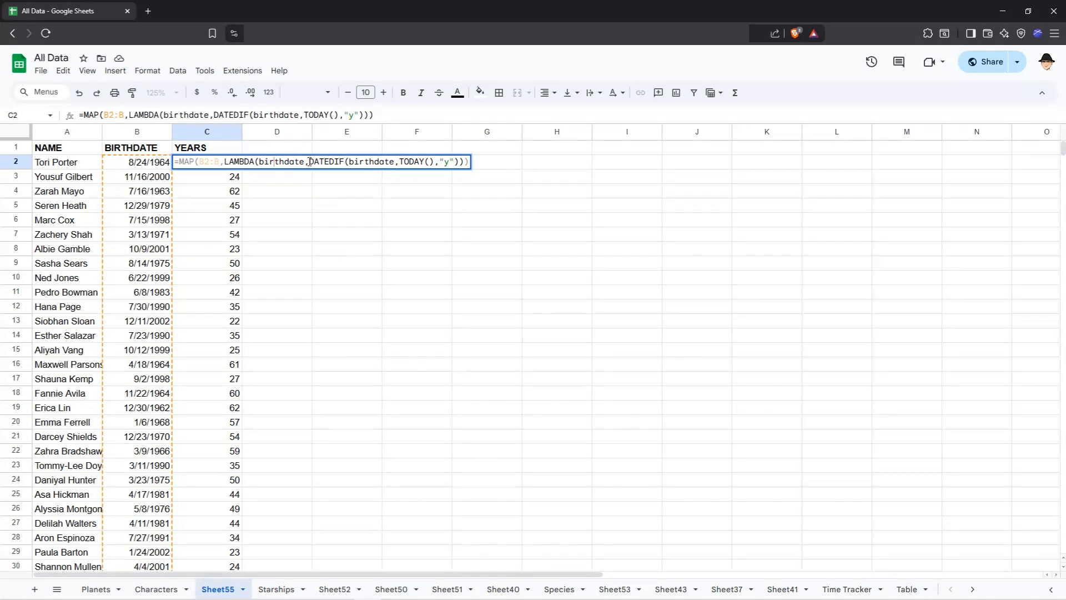
drag(309, 162, 460, 165)
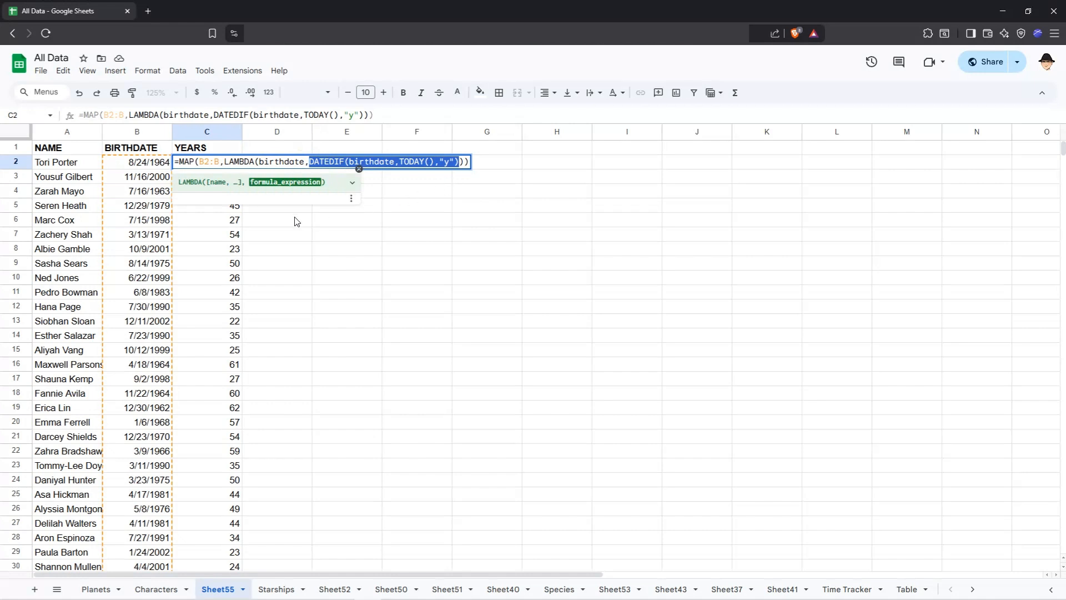
Examine the YEARS column below the last birthdate in row 101, and return to the formula in C2
click(235, 231)
key(Left)
key(ctrl+Down)
scroll(239, 278, down, 5)
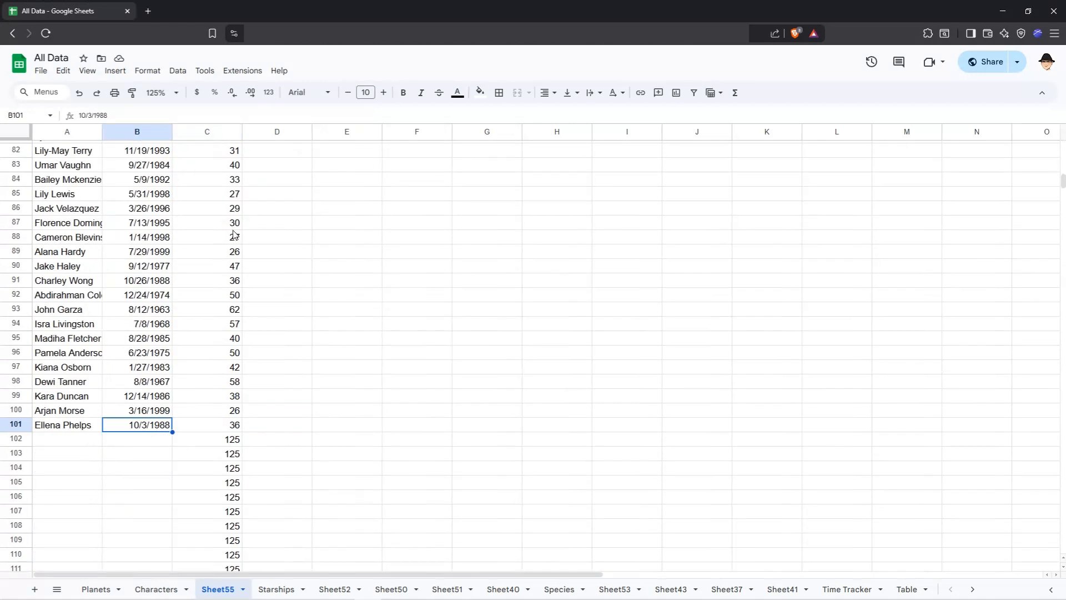
click(226, 414)
scroll(226, 389, down, 5)
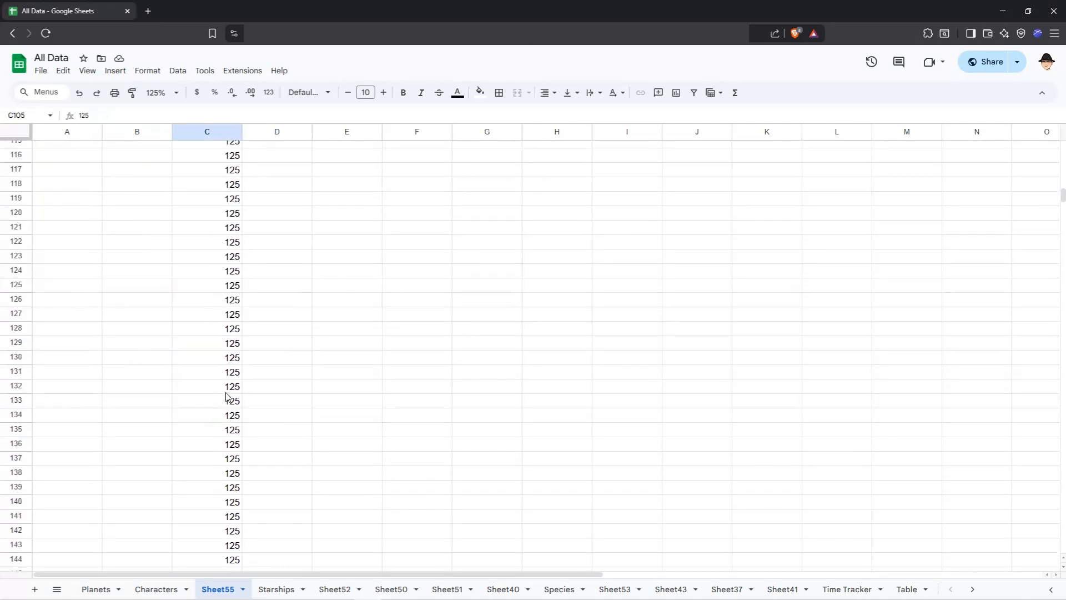
scroll(224, 347, up, 8)
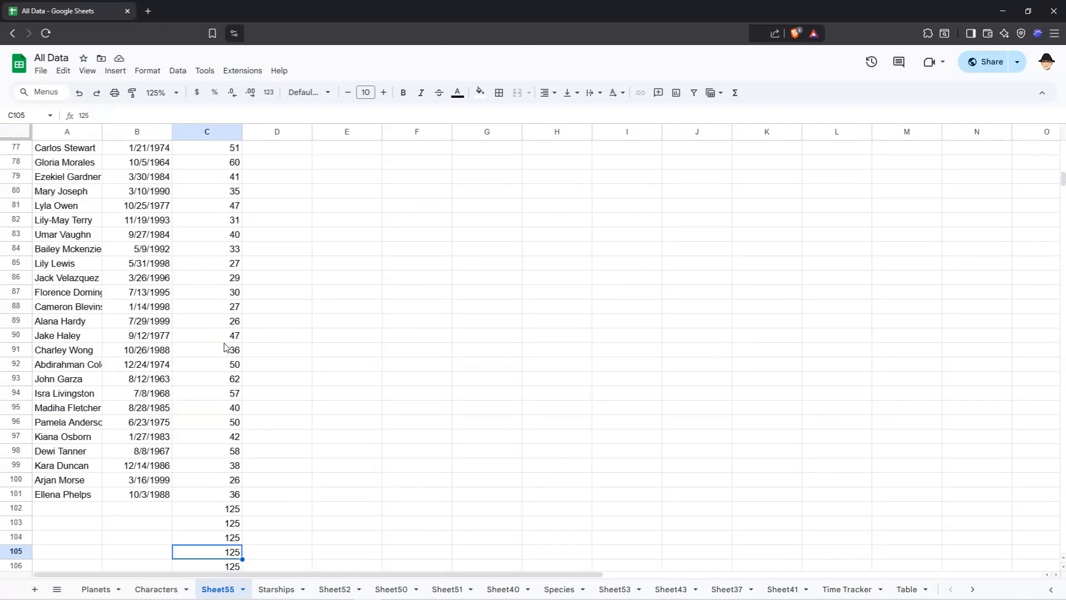
key(ctrl+Up)
key(Down)
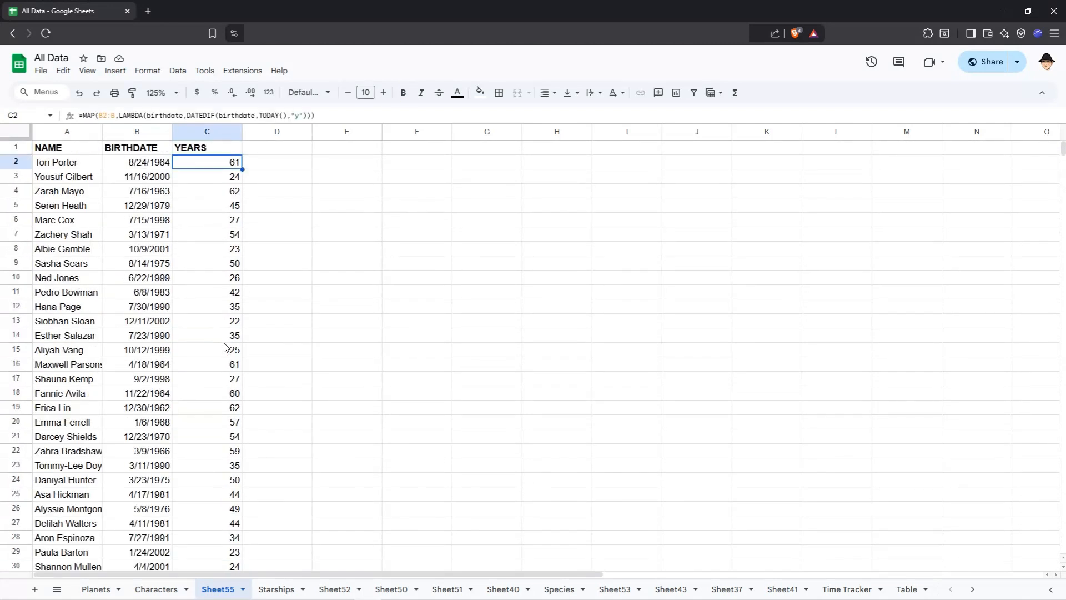
click(191, 116)
key(Escape)
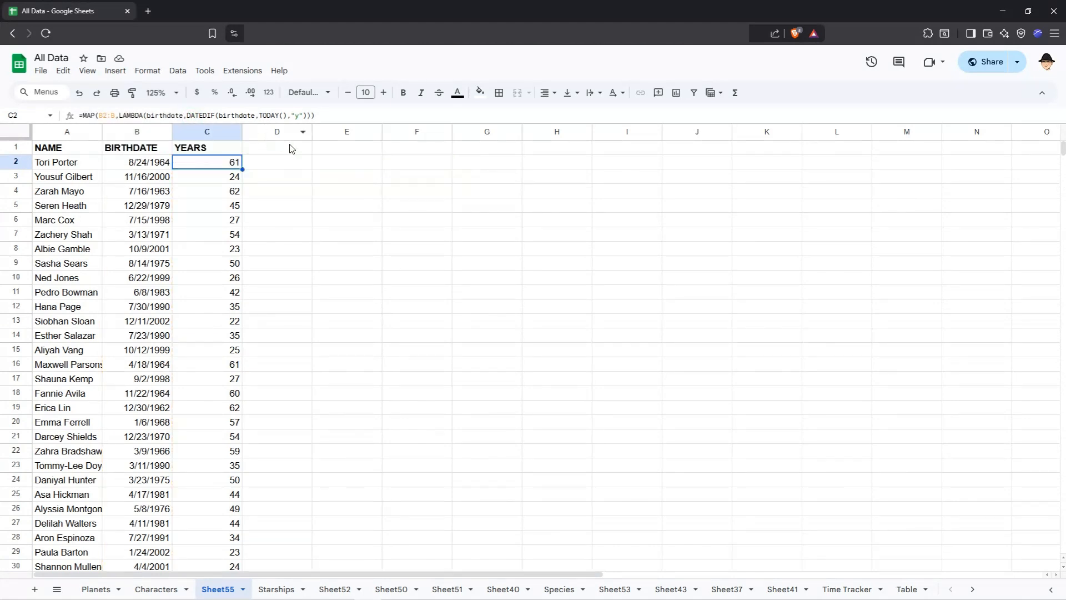
Change the formula in C2 to =MAP(B2:B,LAMBDA(birthdate,IF(LEN(birthdate),DATEDIF(birthdate,TODAY(),"y"),)))
key(Return)
click(310, 163)
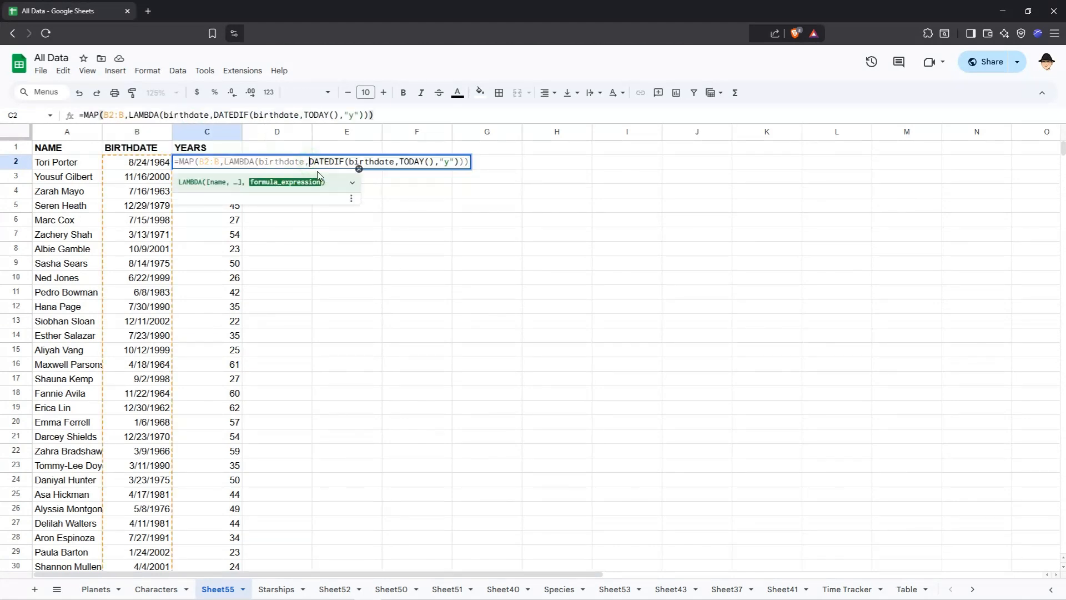
text(IF(LEN()
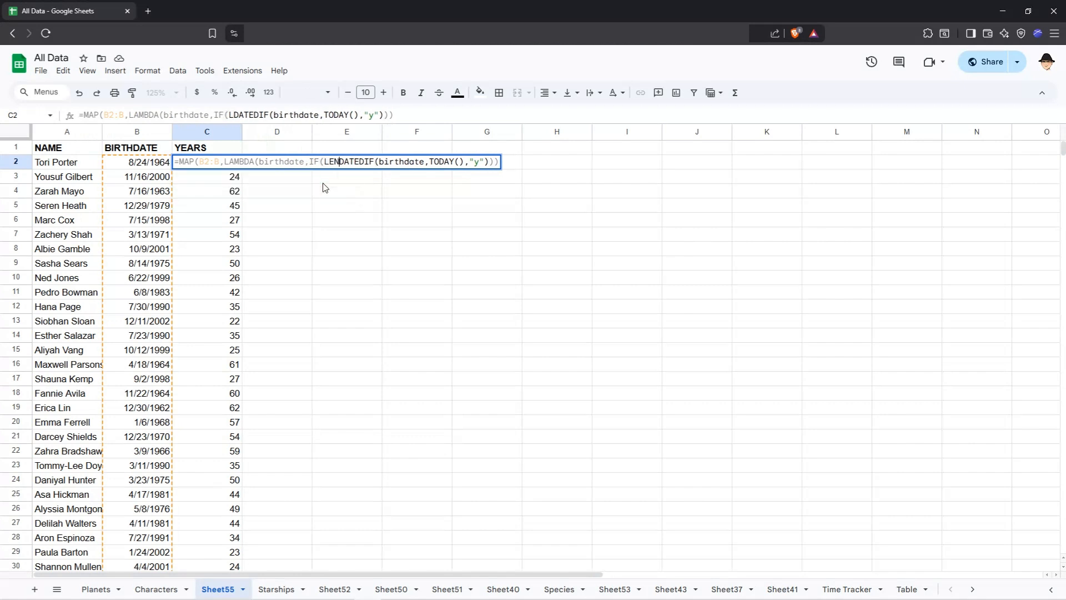
text(birthdate)
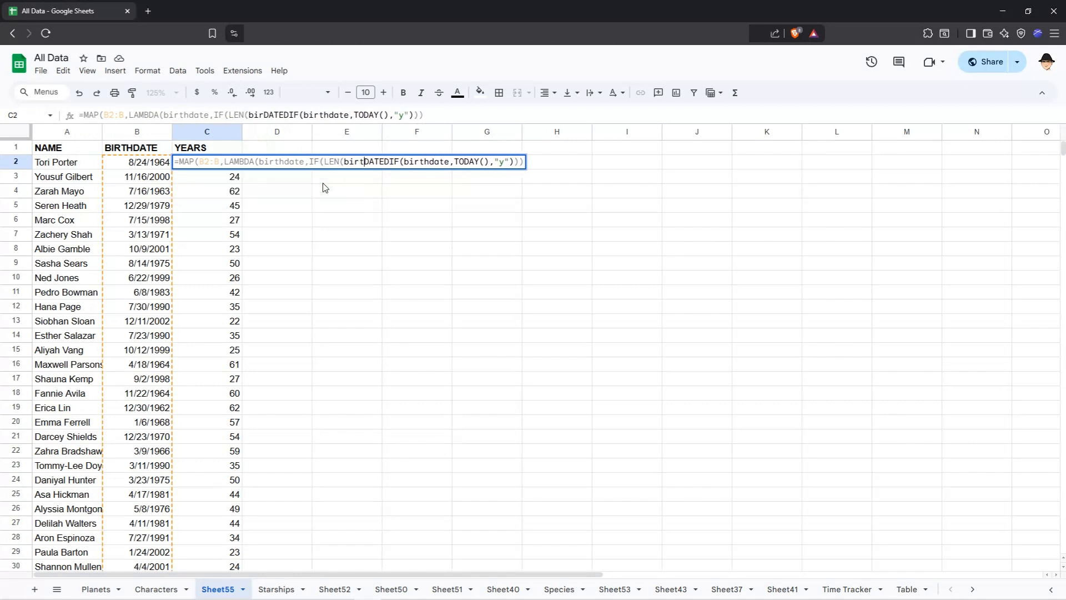
text(),)
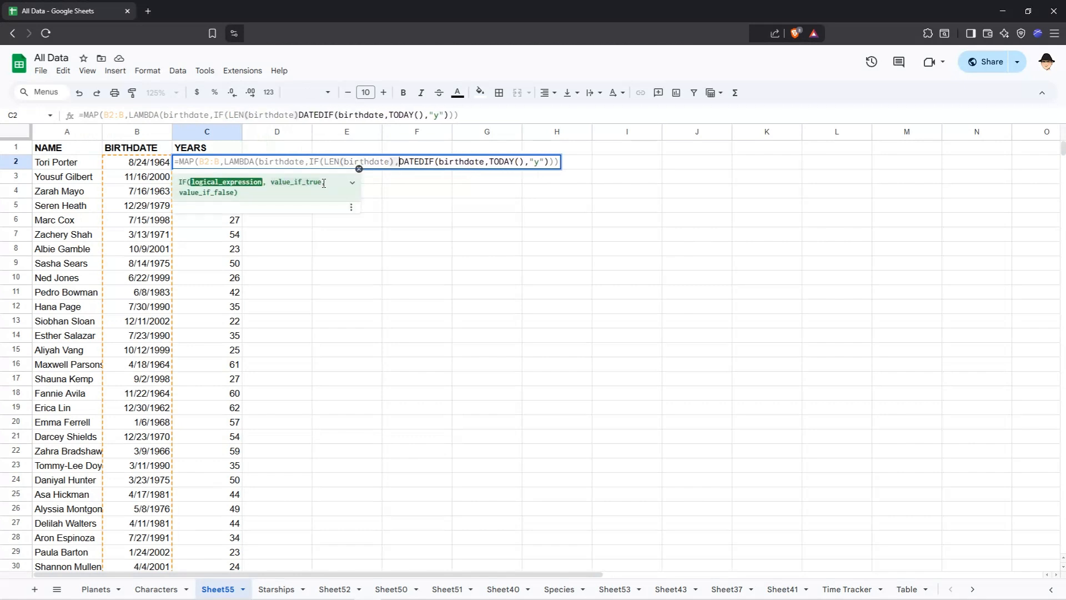
click(548, 162)
text(,)
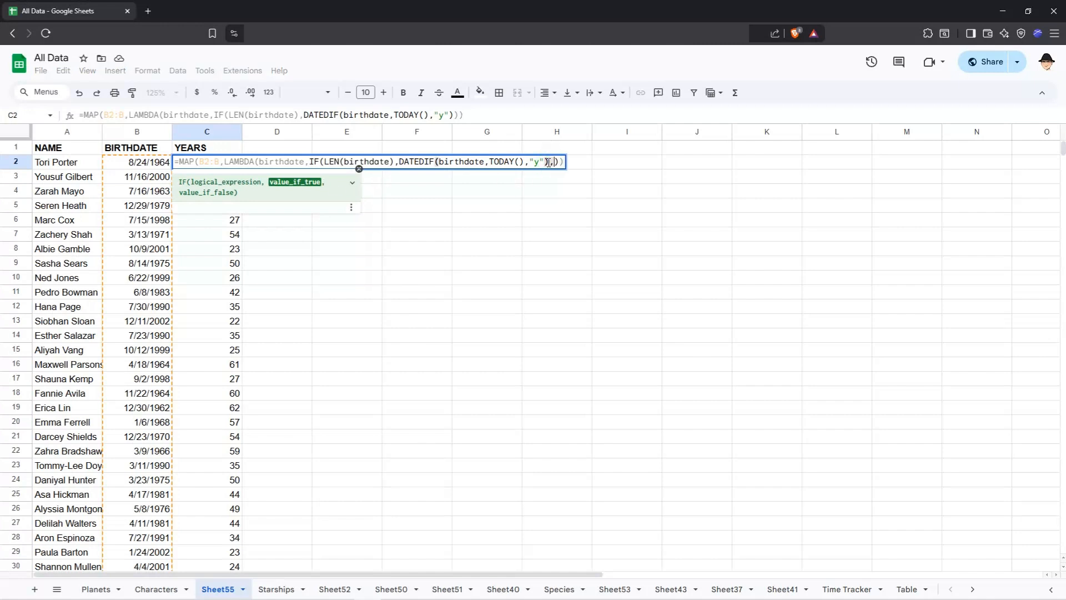
key(Return)
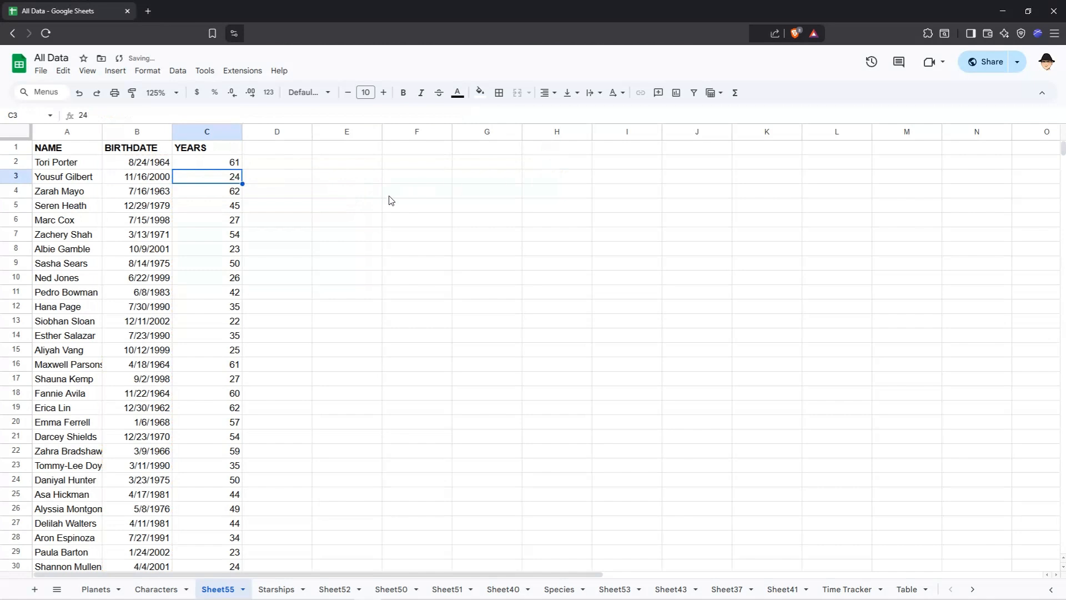
Check the YEARS column below the last birthdate in row 101, and return to the formula in C2
click(167, 239)
key(ctrl+Down)
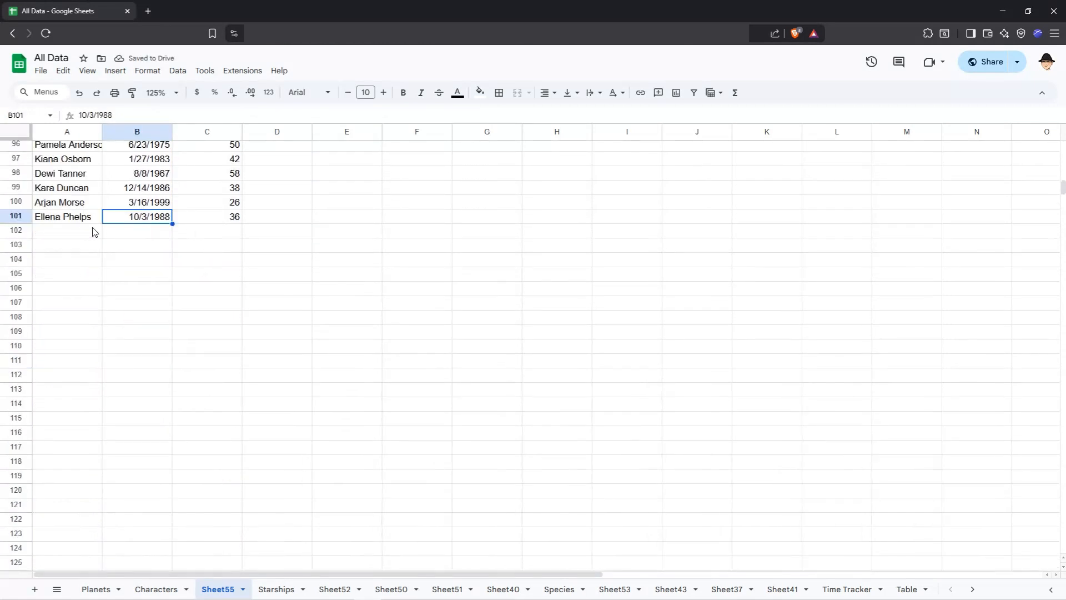
click(162, 232)
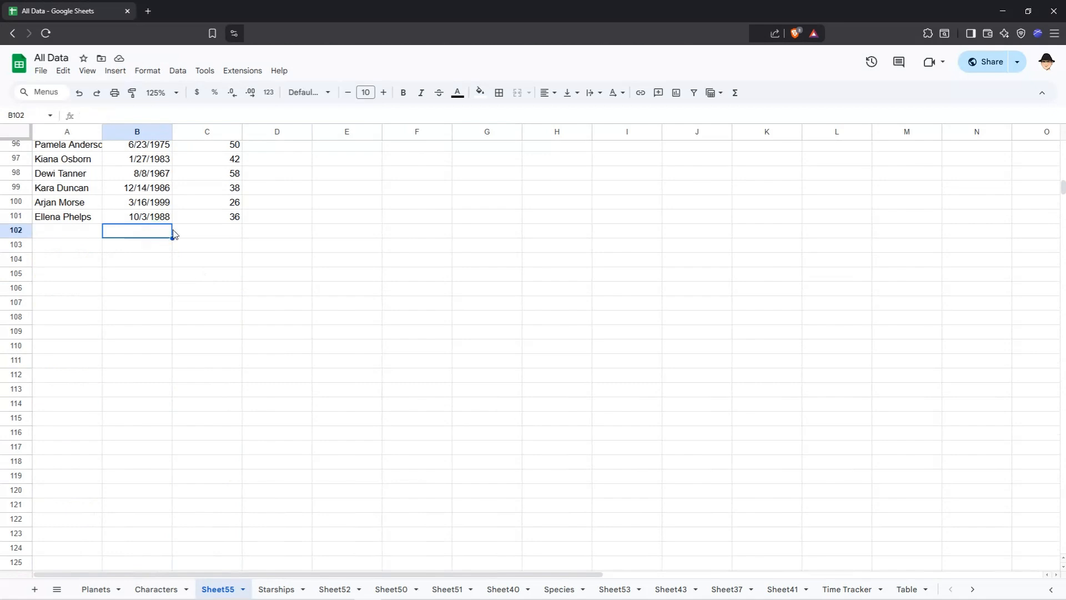
click(206, 234)
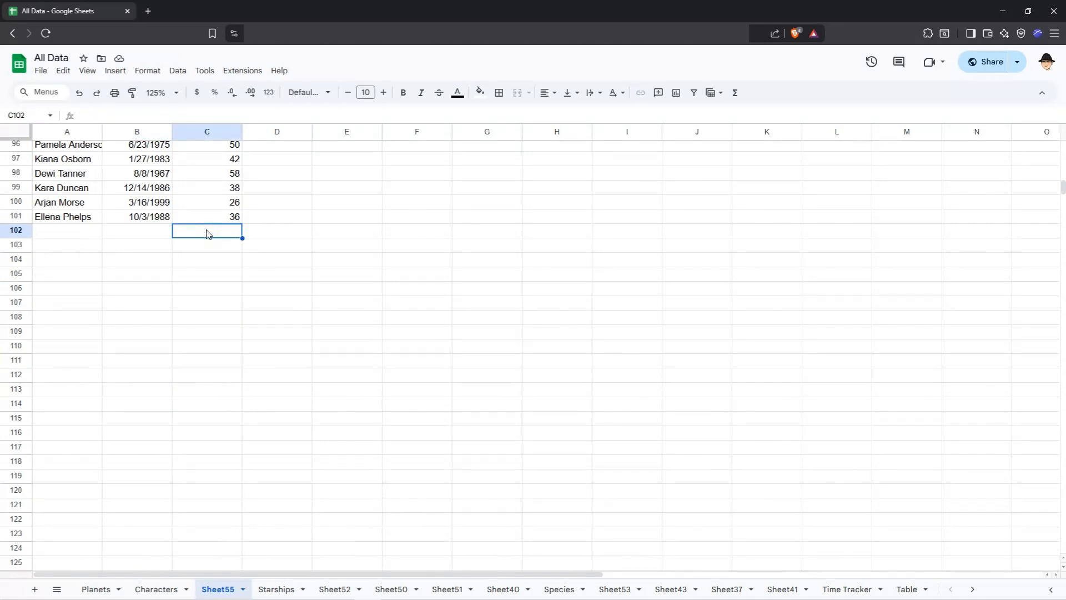
click(216, 217)
key(ctrl+Up)
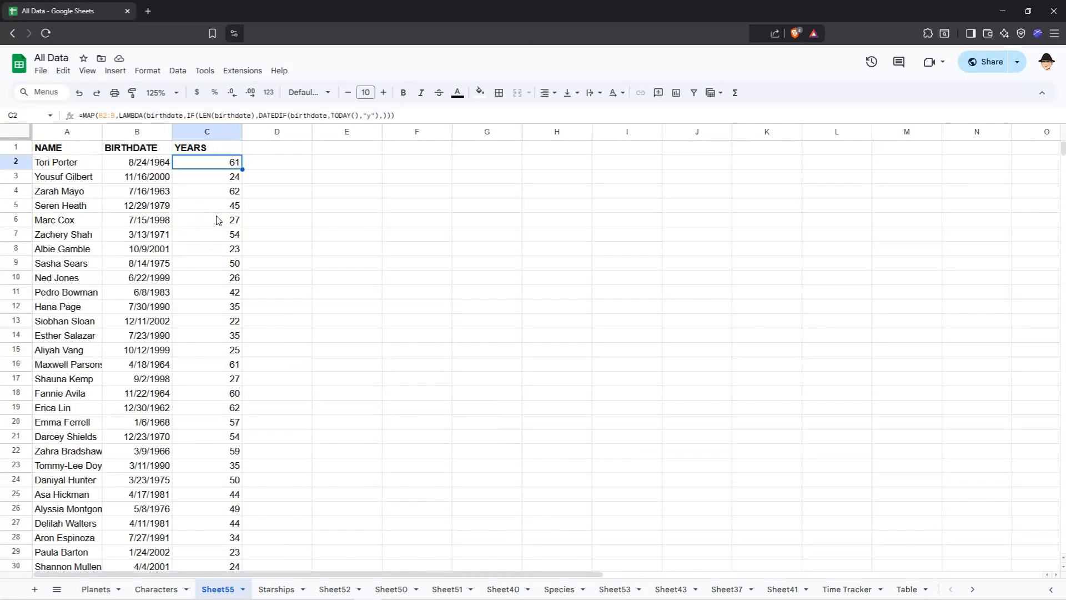
Examine the B2:B array within the MAP formula in C2, leaving the formula as it is
key(F2)
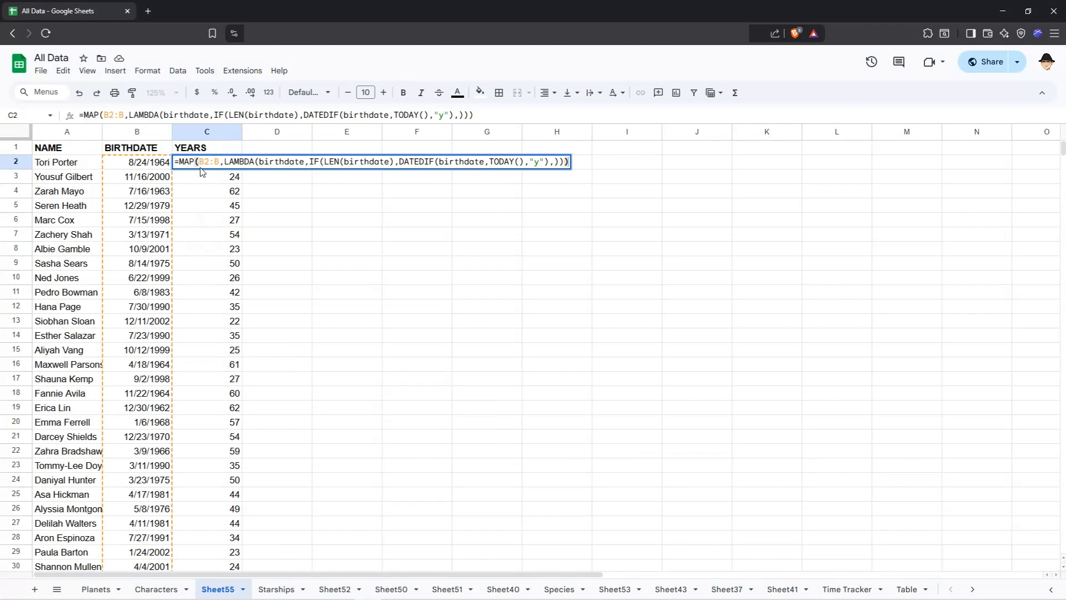
drag(199, 162, 219, 161)
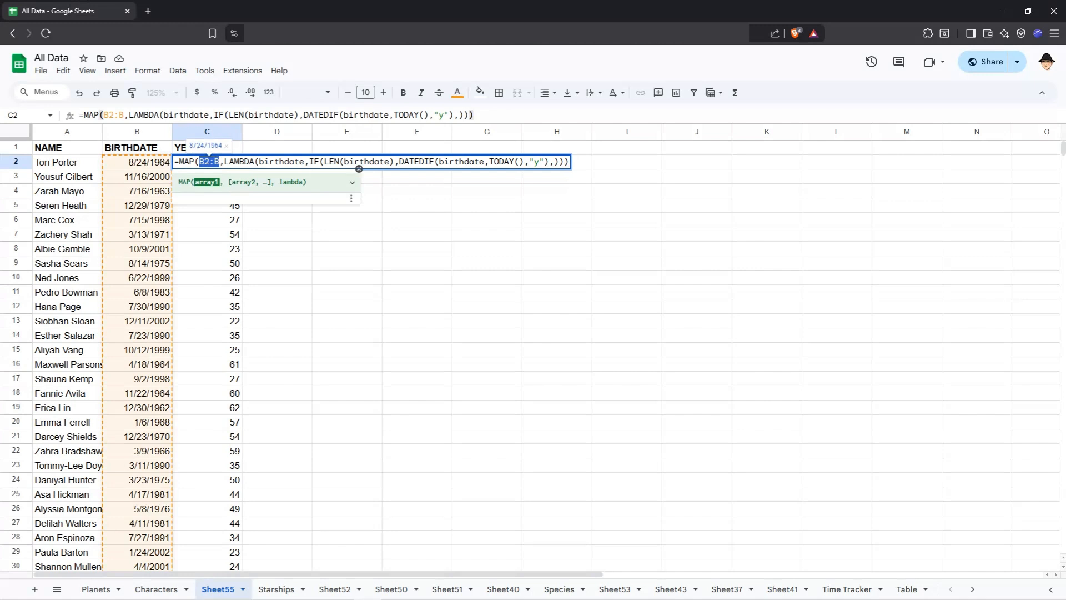
key(Escape)
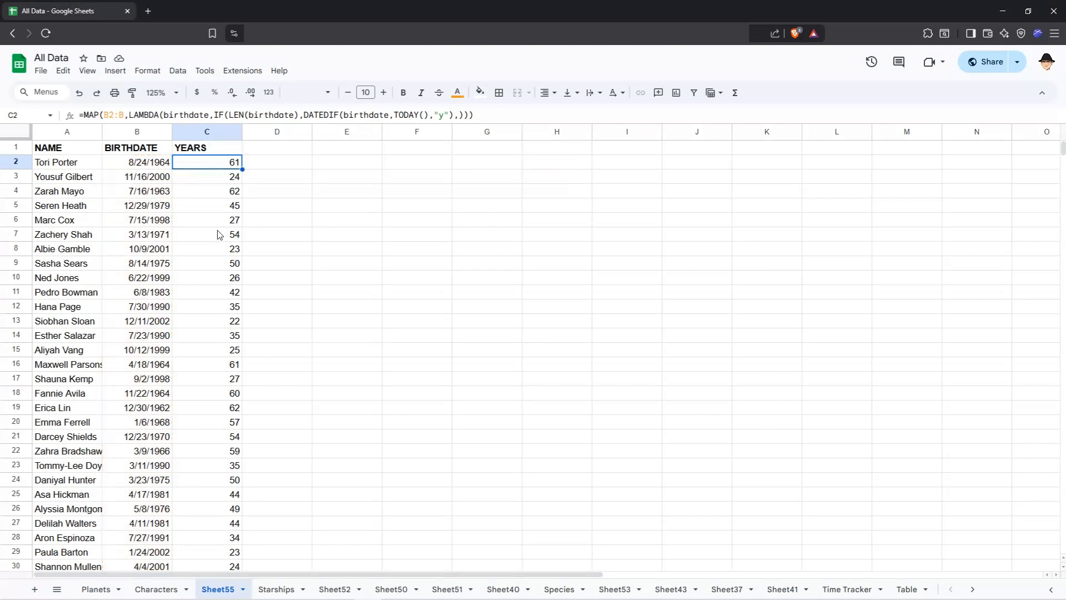
Add a filter to the NAME, BIRTHDATE and YEARS table
click(693, 93)
click(134, 150)
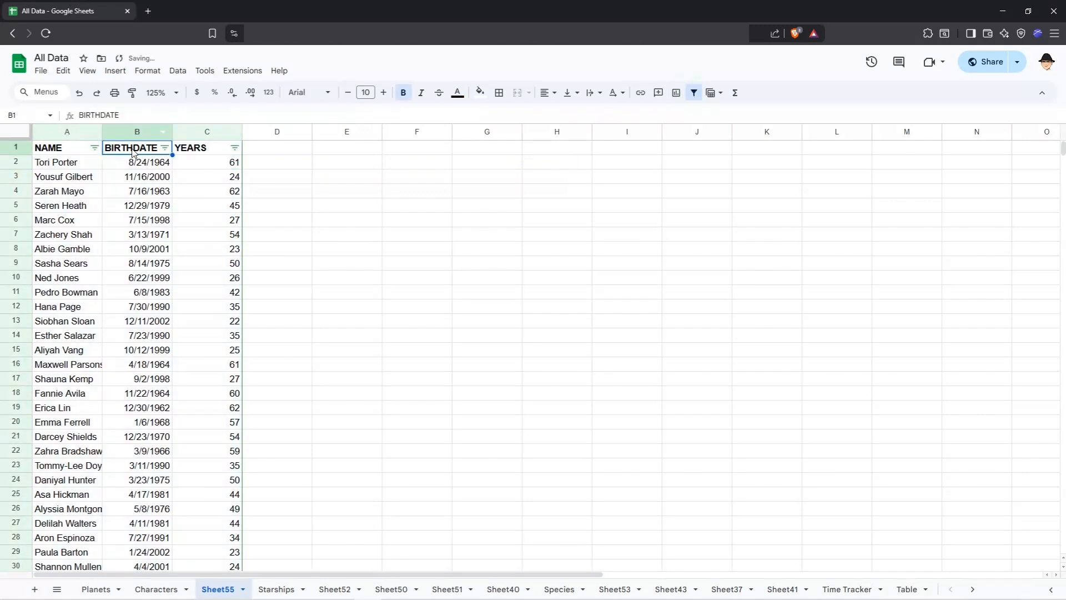
Try sorting the table by NAME from A to Z, locate the MAP formula in the YEARS column, and undo the sort
click(95, 148)
click(107, 166)
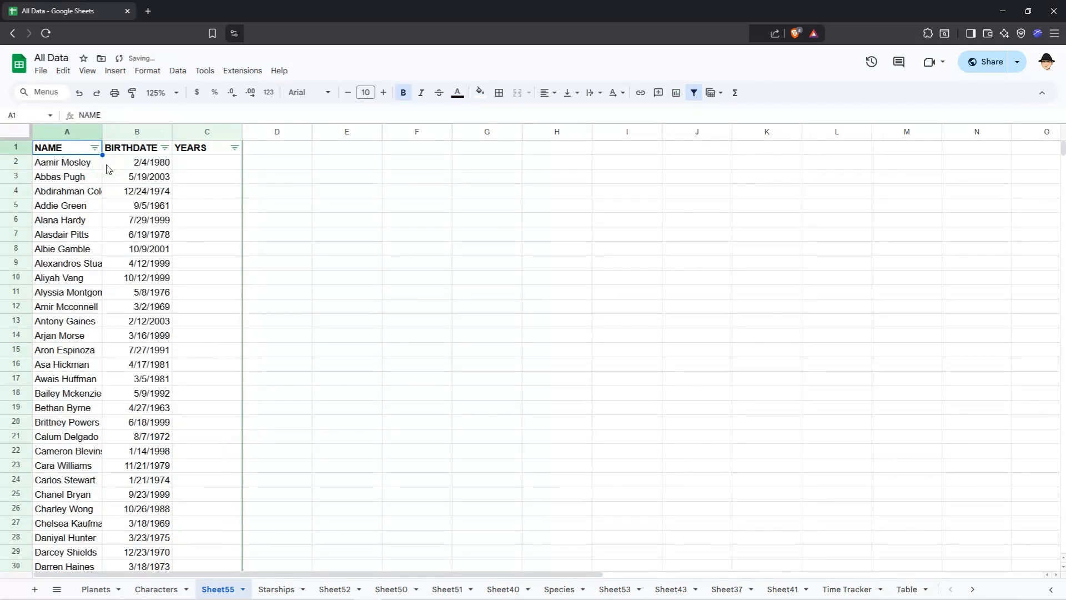
click(201, 196)
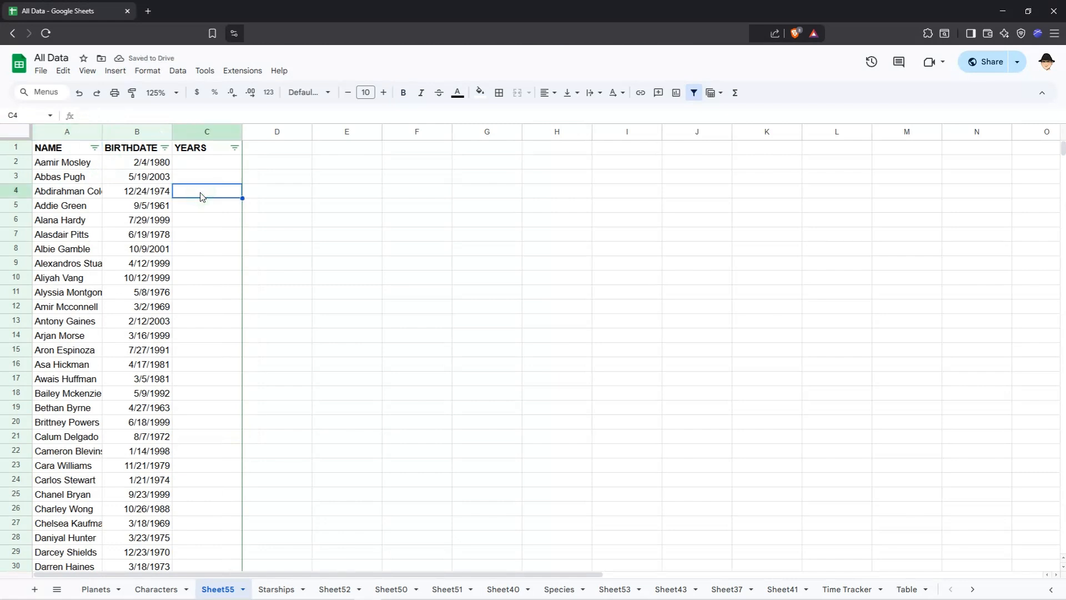
key(ctrl+Down)
scroll(201, 195, down, 4)
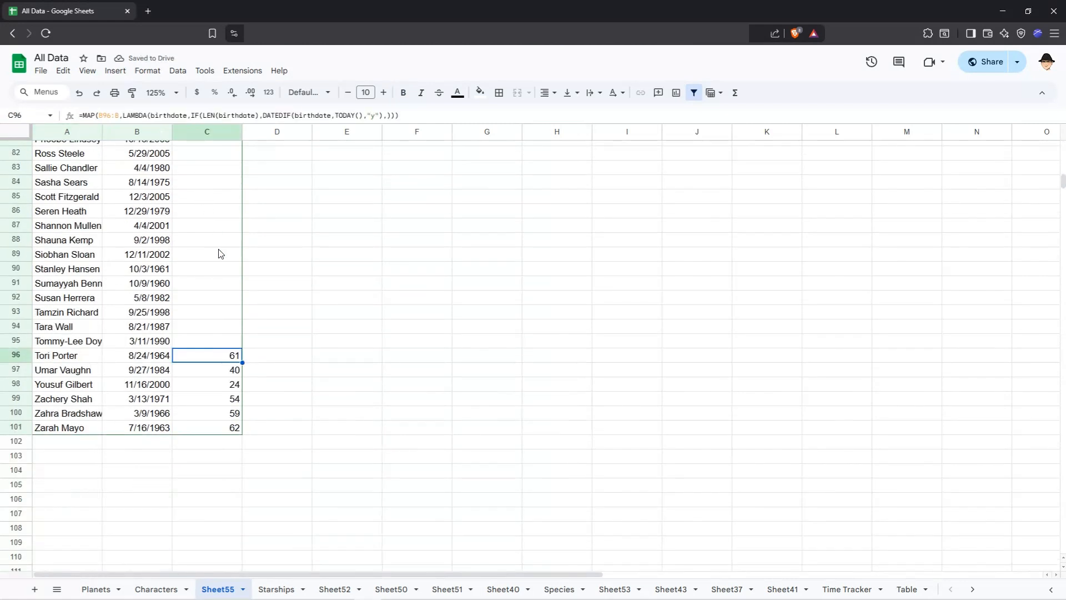
click(70, 362)
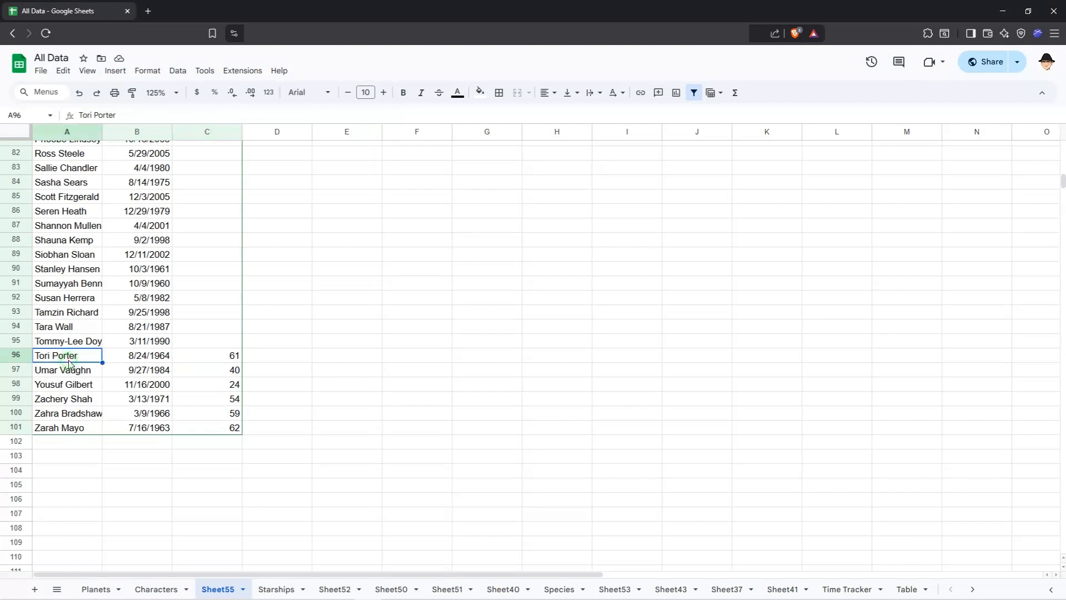
key(ctrl+z)
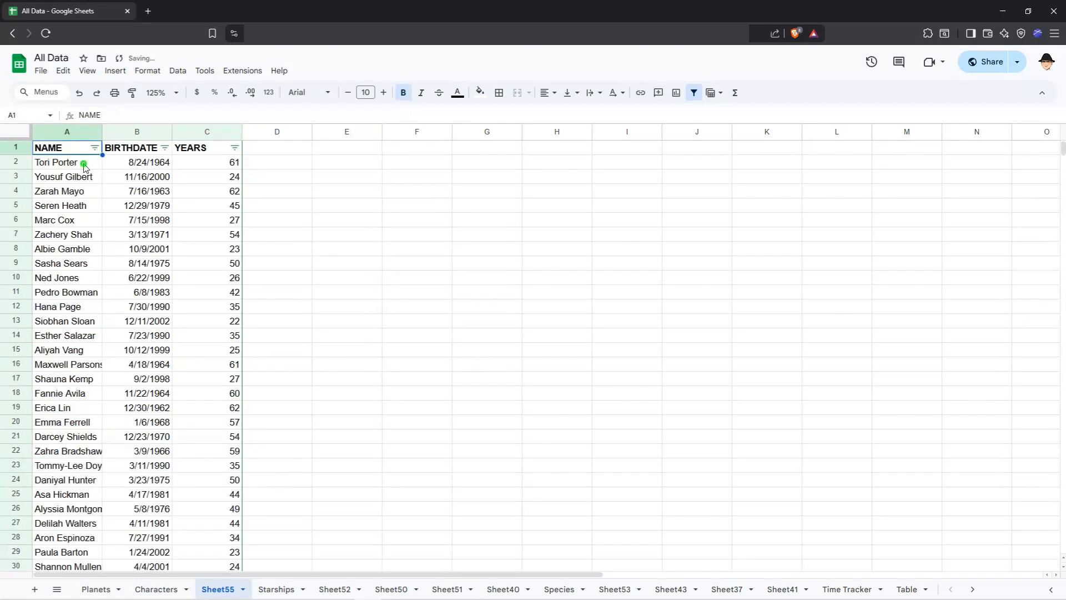
Redo the NAME sort, examine the array reference of the MAP formula in C96, and undo the sort again
key(ctrl+y)
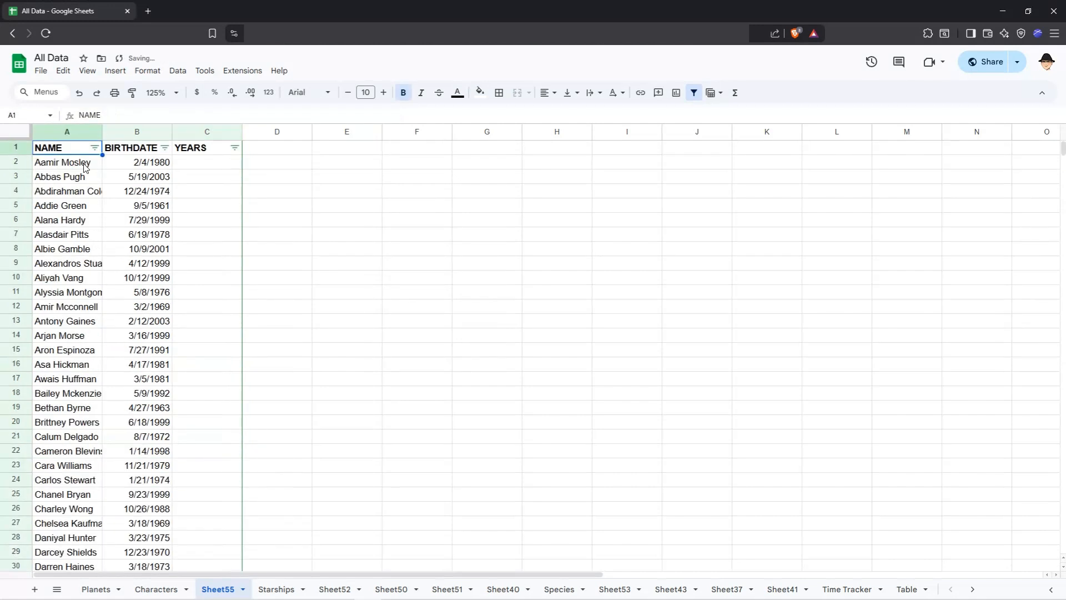
click(85, 220)
scroll(85, 220, down, 6)
scroll(85, 278, down, 15)
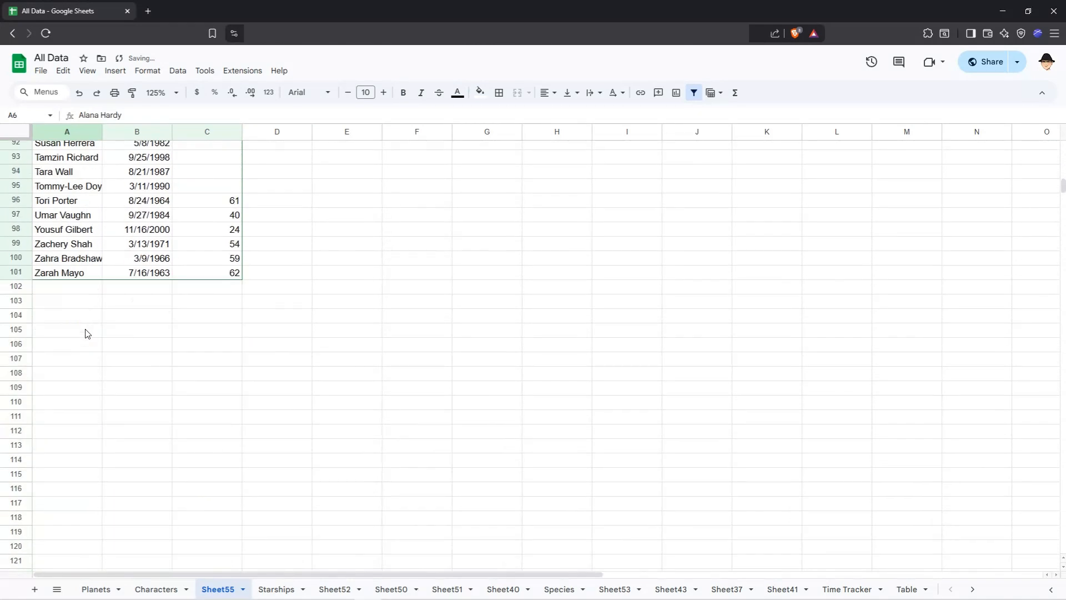
scroll(88, 332, up, 3)
click(86, 337)
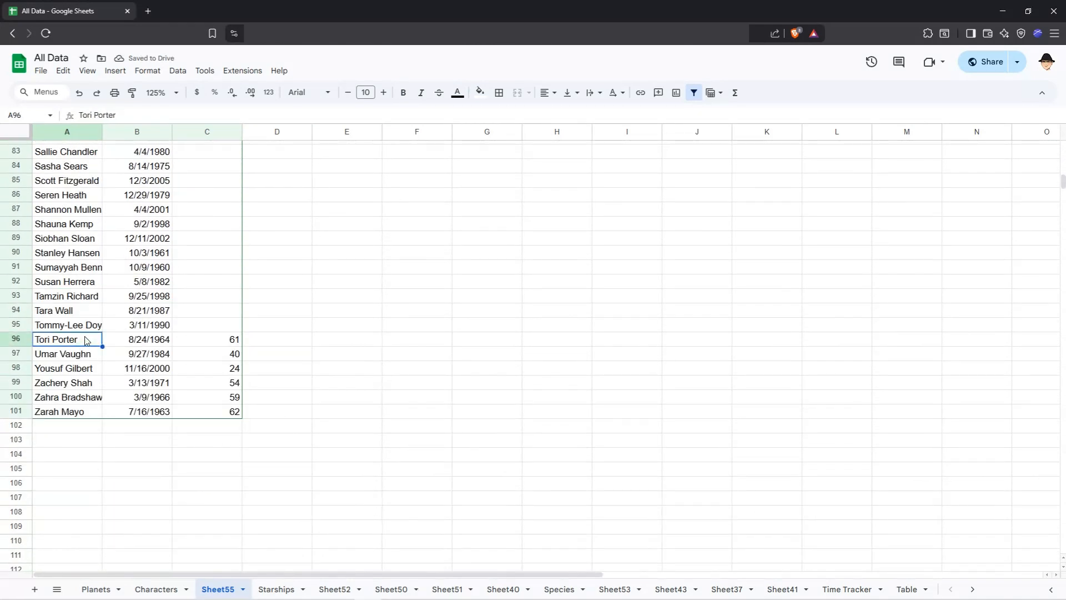
click(187, 341)
double_click(187, 341)
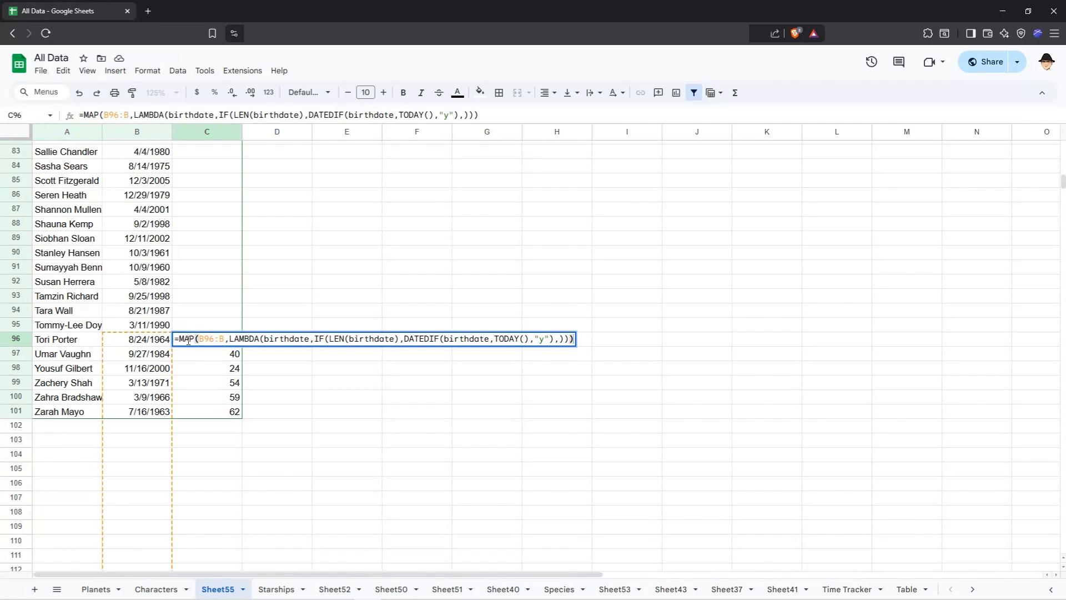
key(Escape)
key(ctrl+z)
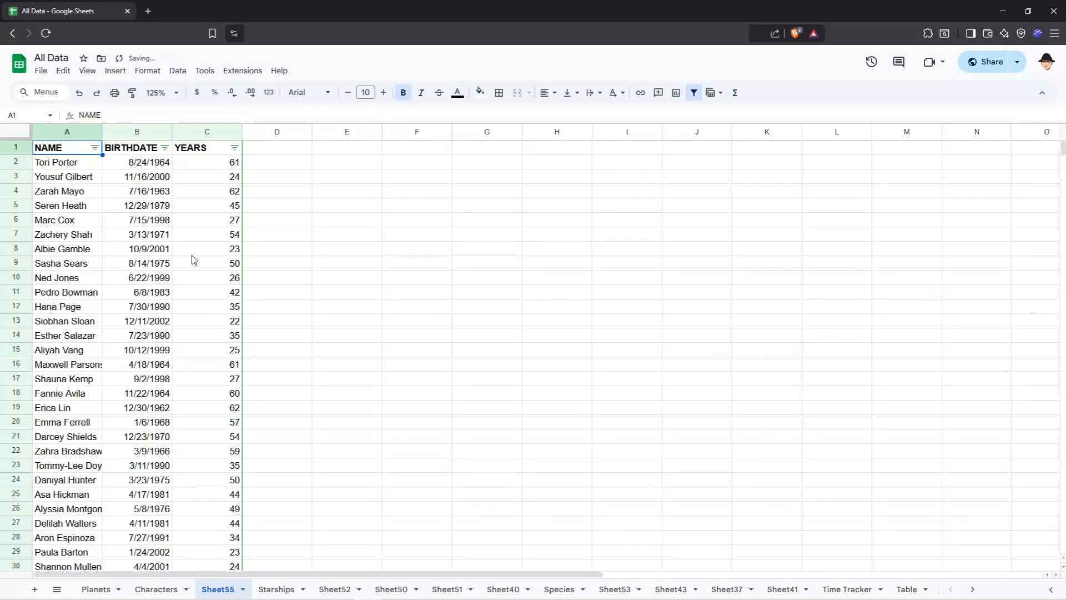
Copy the whole MAP formula from C2 and clear that cell
click(204, 166)
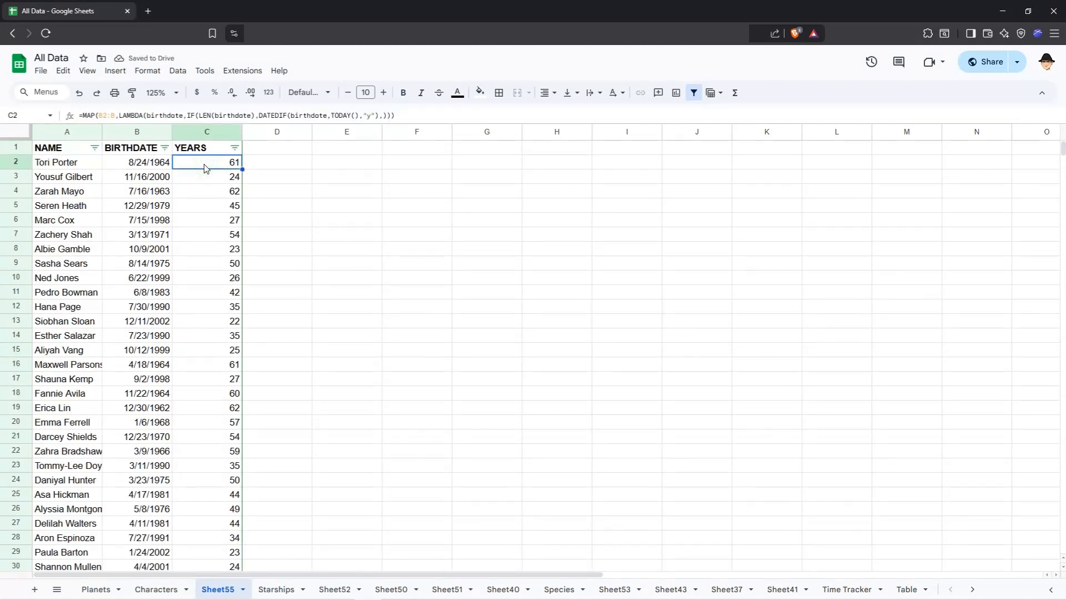
double_click(205, 165)
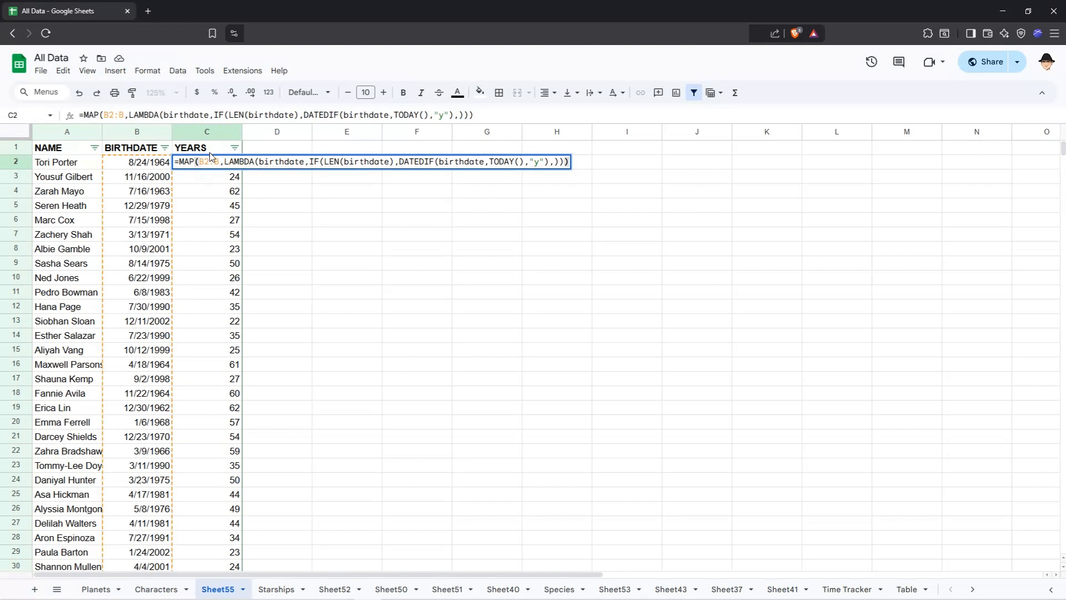
key(ctrl+a)
key(ctrl+c)
key(BackSpace)
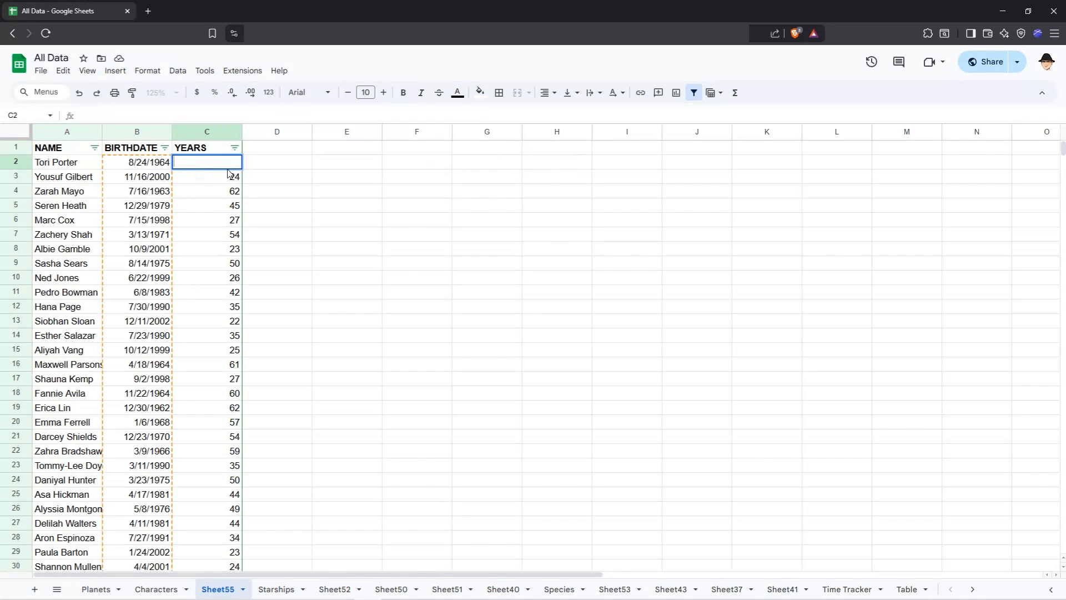
key(Return)
Replace the C1 header with =VSTACK("YEARS",MAP(B2:B,LAMBDA(birthdate,IF(LEN(birthdate),DATEDIF(birthdate,TODAY(),"y"),)))), reusing the copied MAP formula
key(Up)
key(Return)
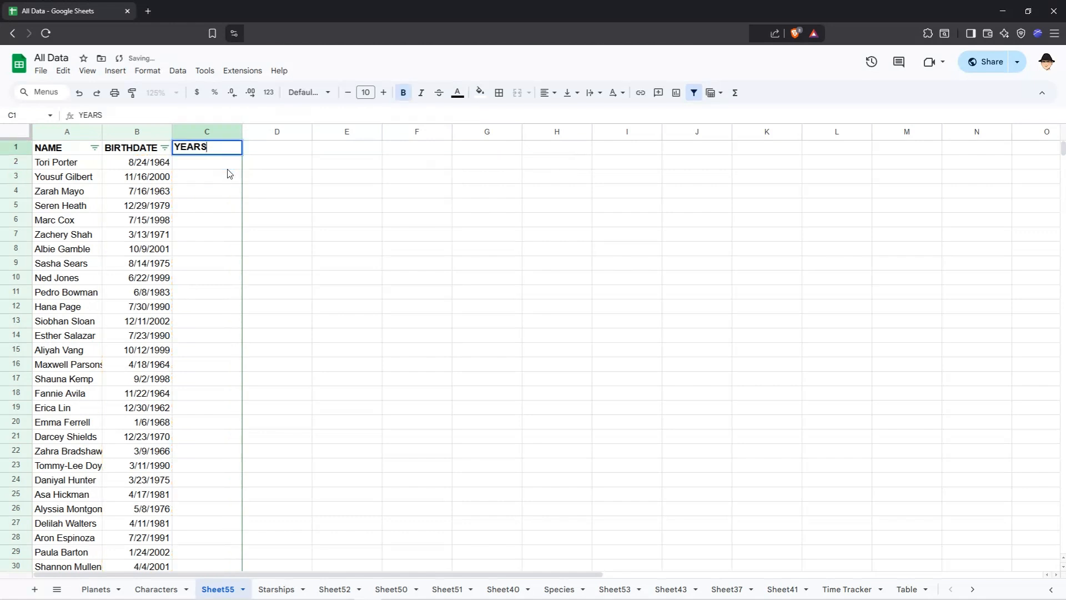
key(ctrl+a)
key(BackSpace)
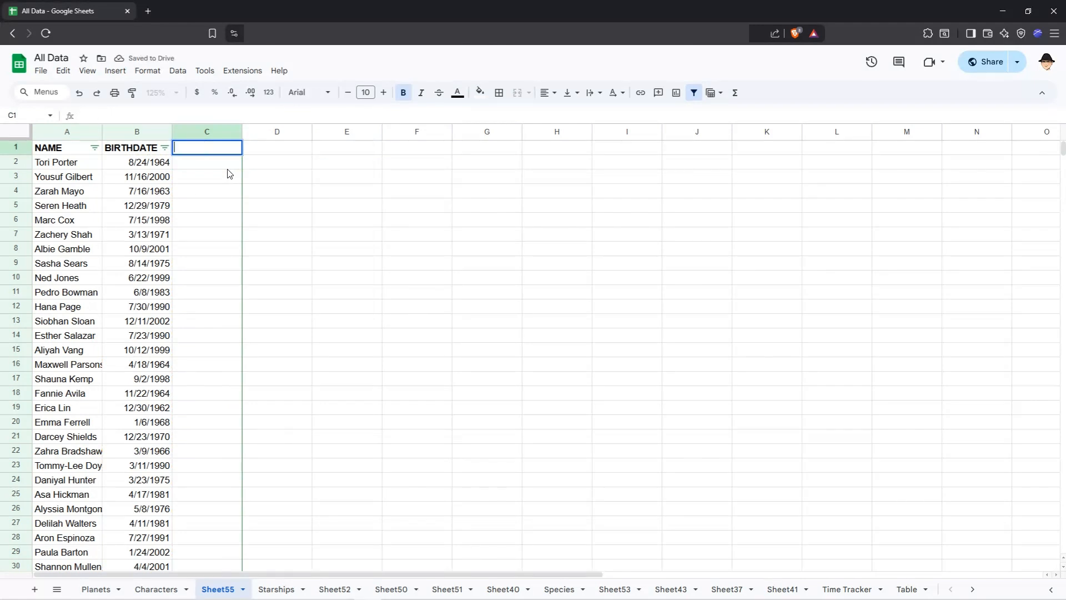
key(ctrl+v)
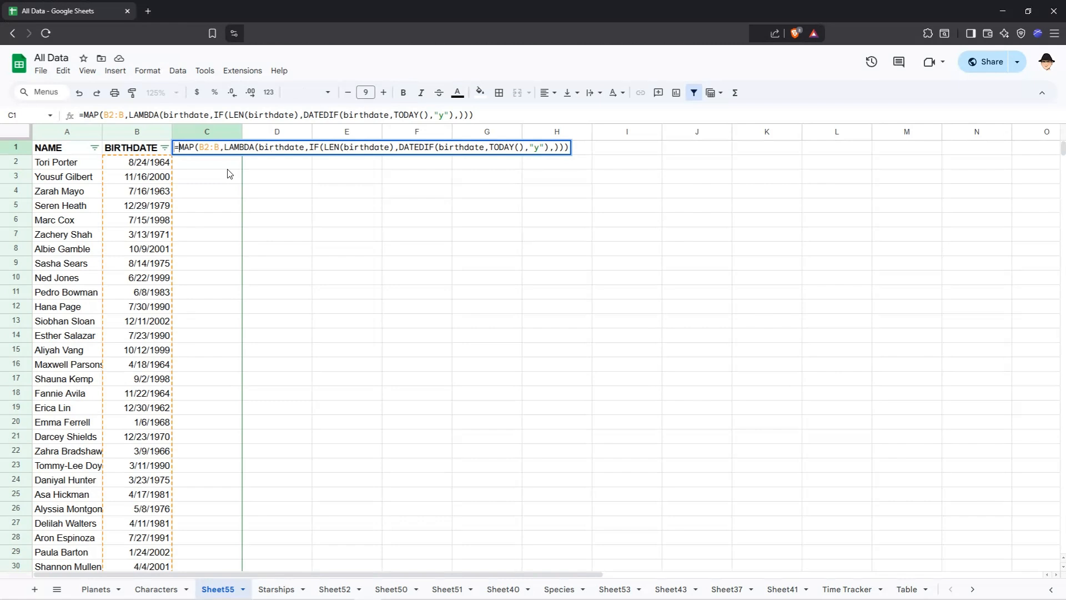
text(VSTACK()
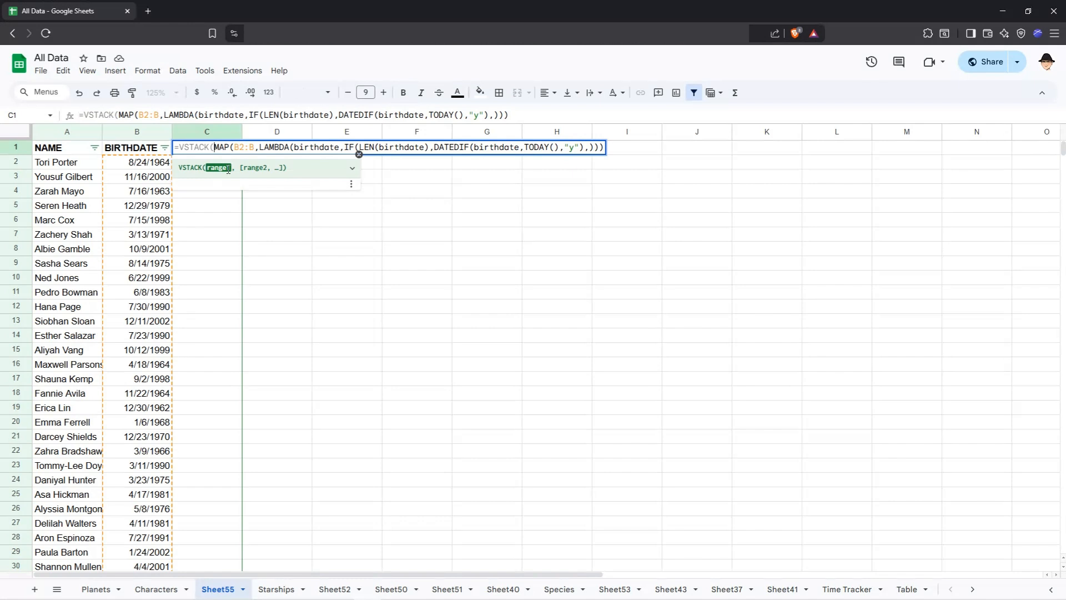
text("YEARS")
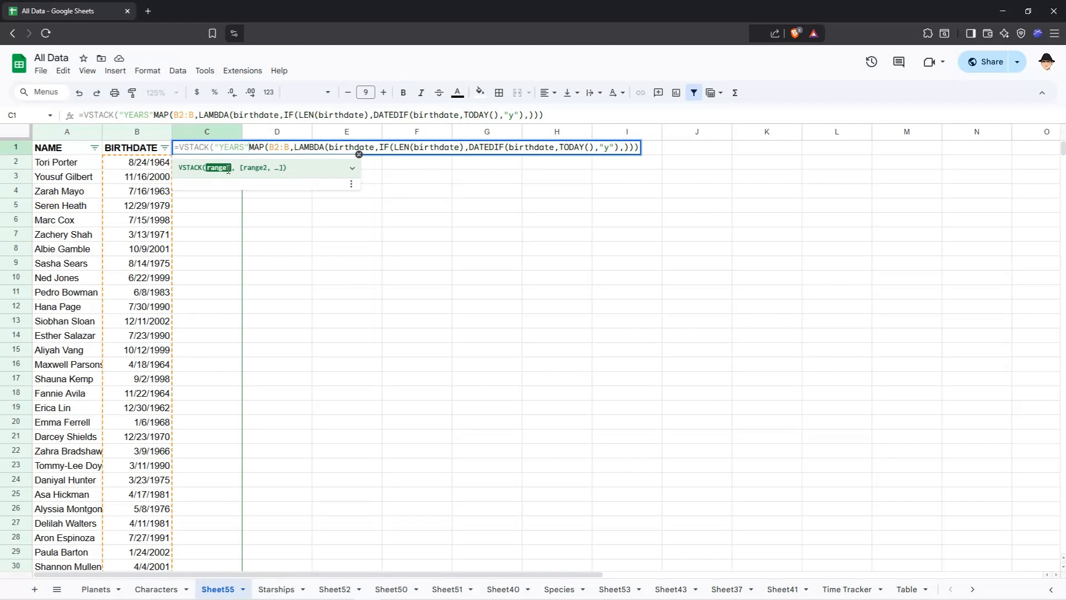
text(,)
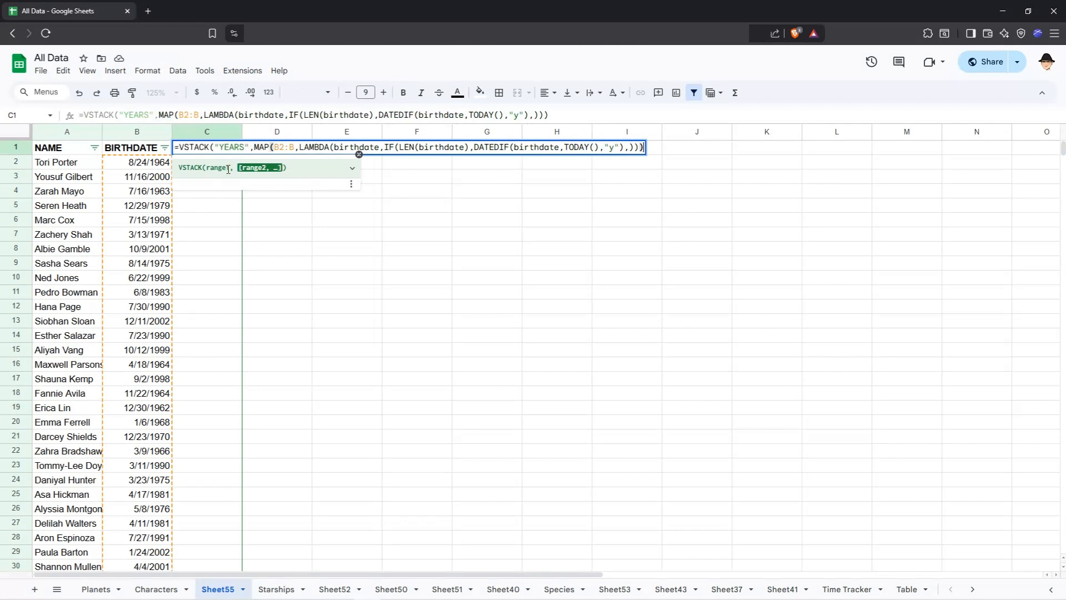
key(Return)
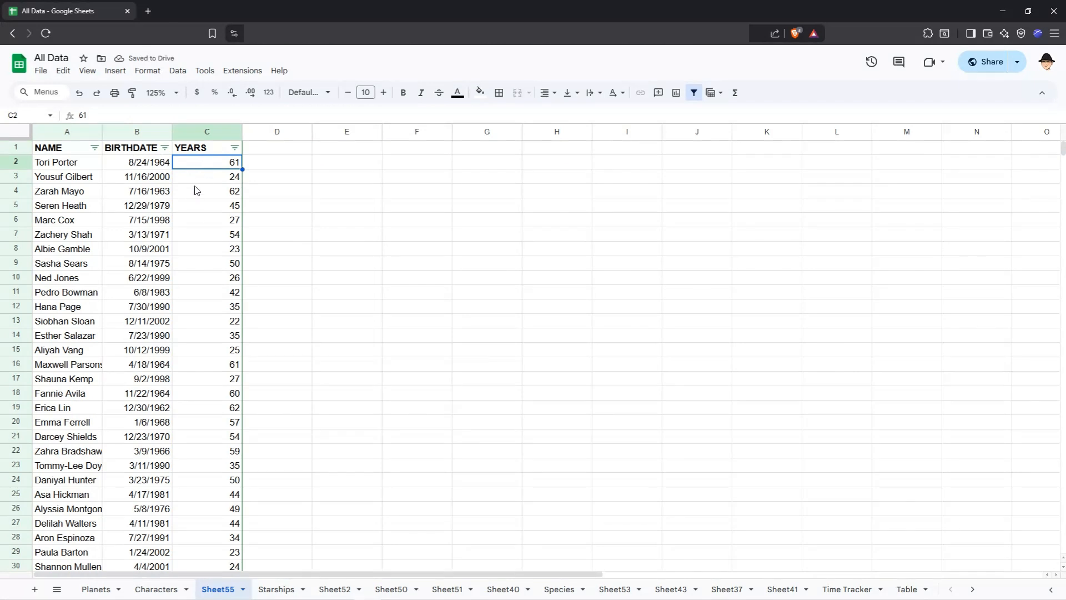
Check the content of C2 and the VSTACK formula in C1 without changing either cell
double_click(209, 164)
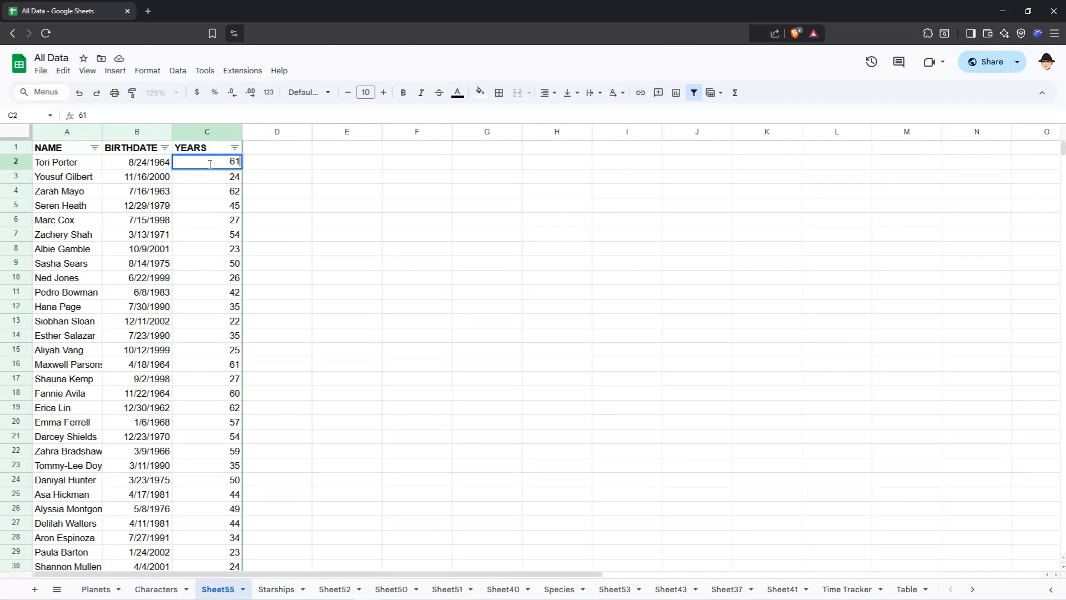
click(206, 148)
double_click(206, 150)
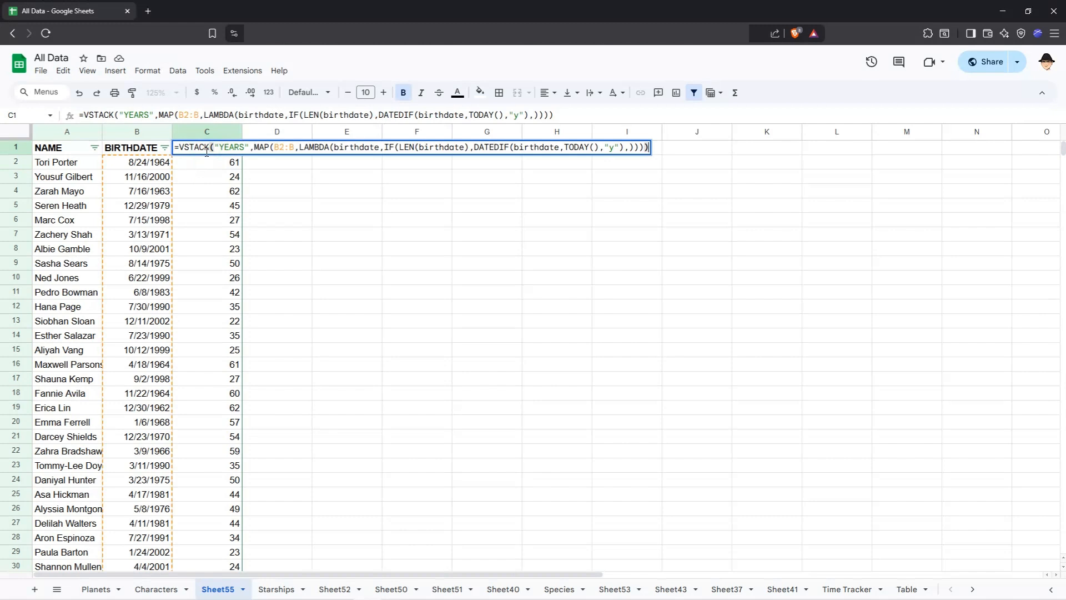
key(Escape)
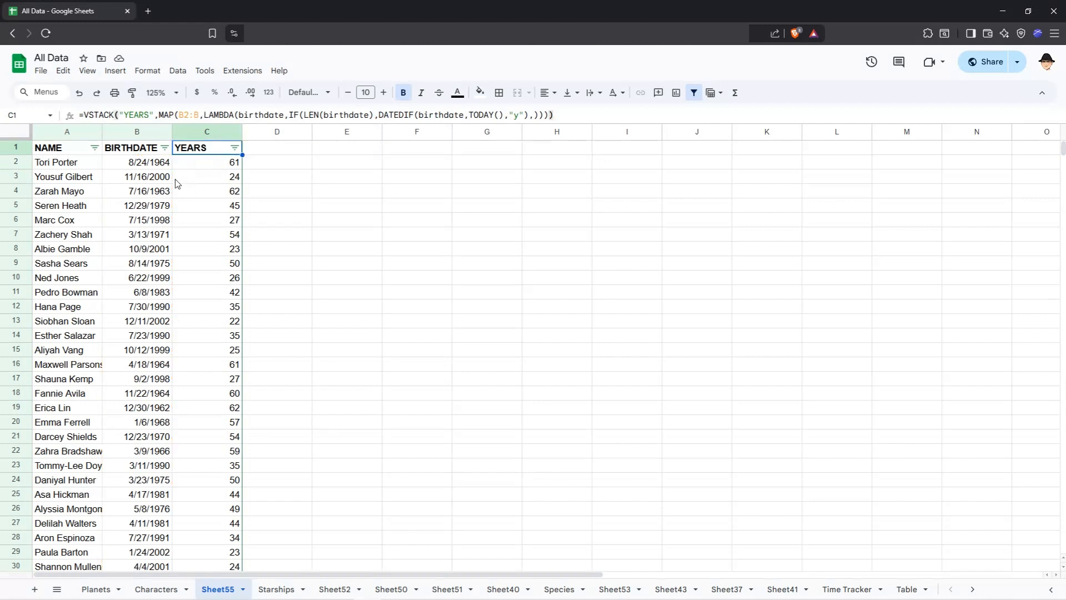
Sort the table by NAME from A to Z, and open the VSTACK formula in C1 for inspection
click(95, 148)
click(115, 166)
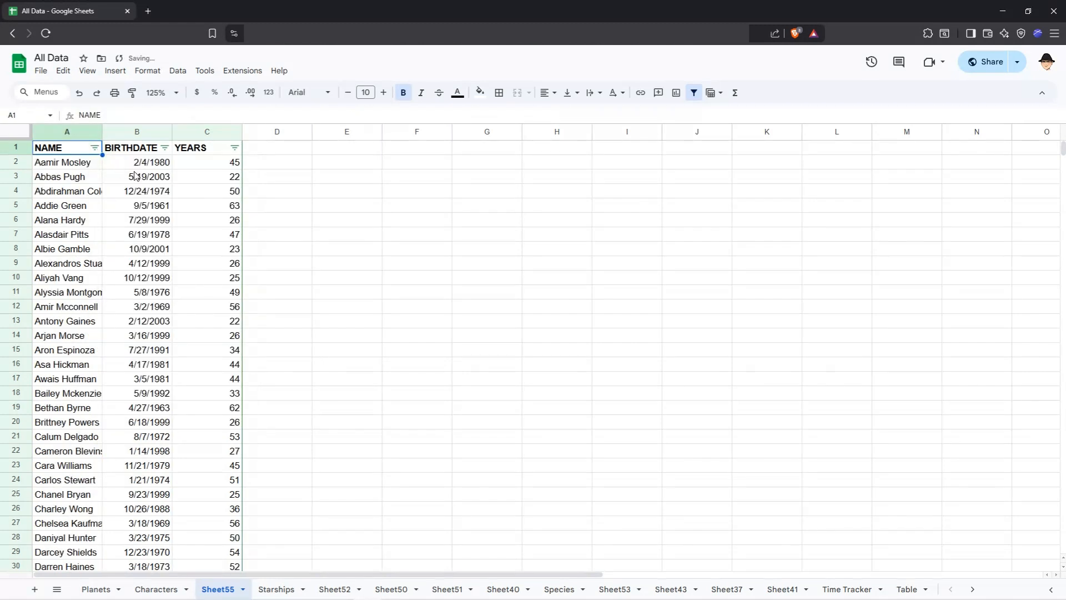
click(216, 151)
double_click(216, 151)
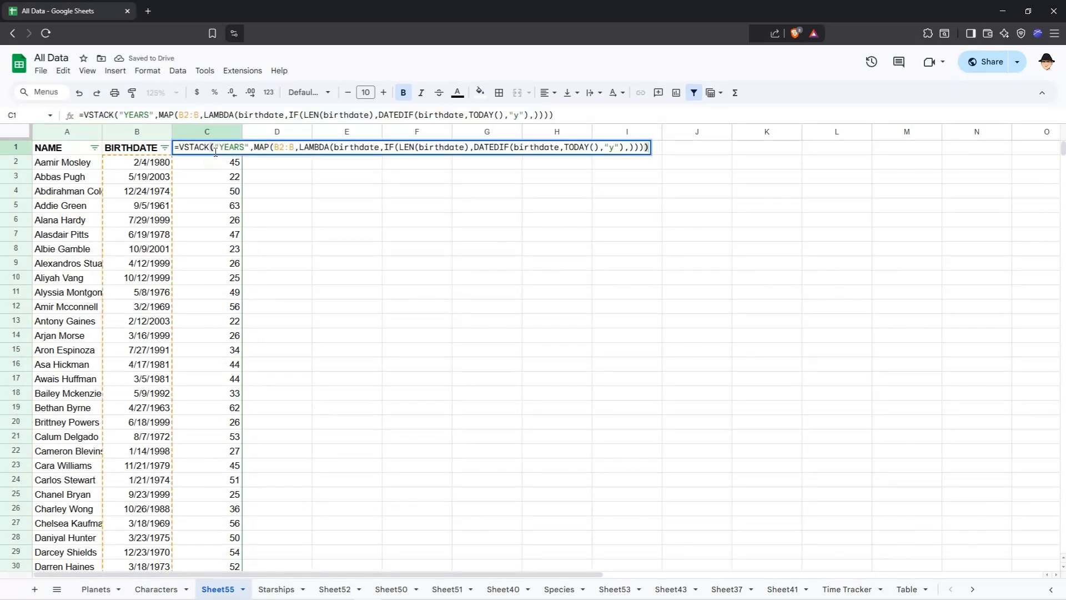